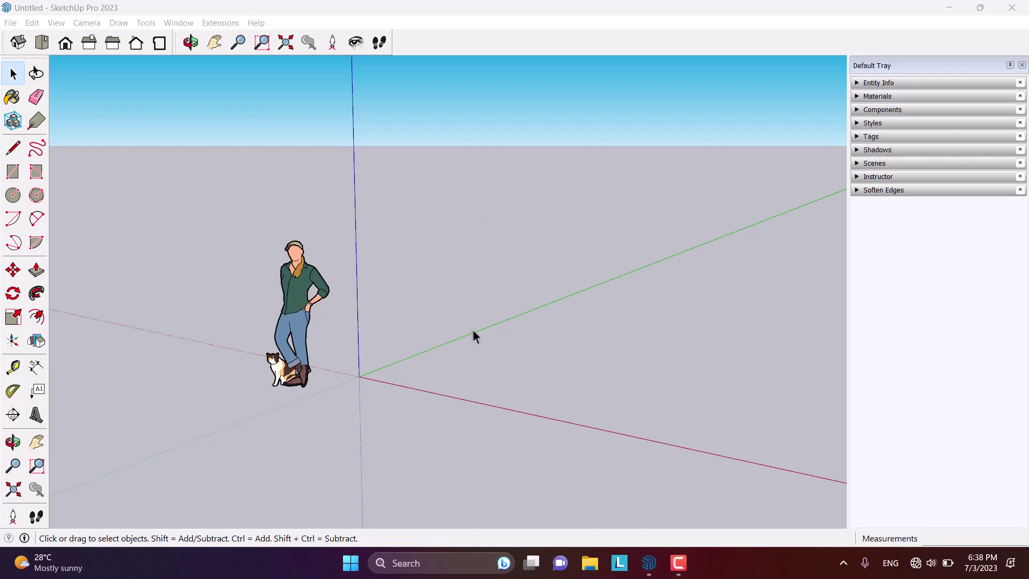
Step: Open the SketchUp preferences and move the dialog clear of the scale figure
click(419, 214)
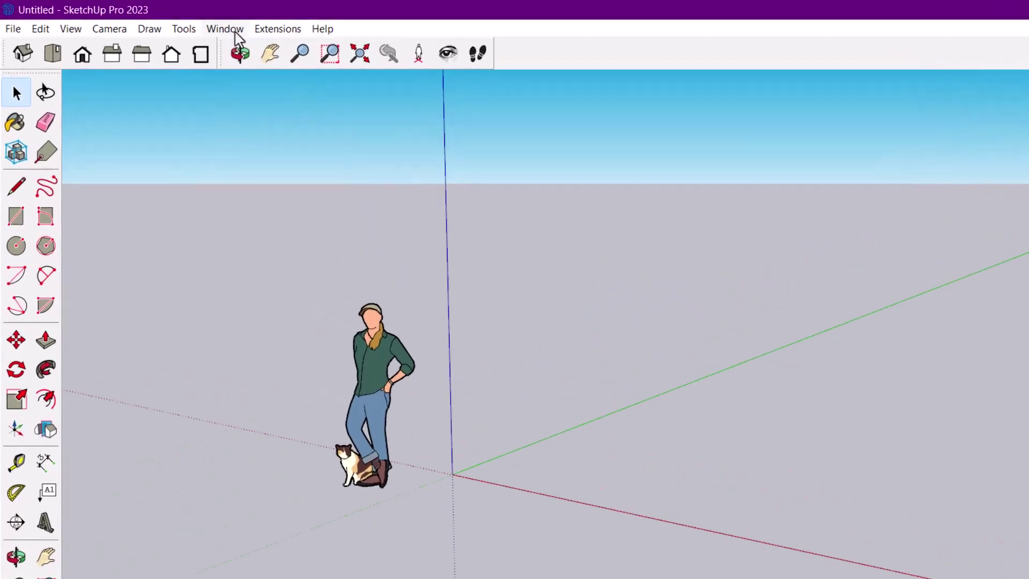
click(178, 23)
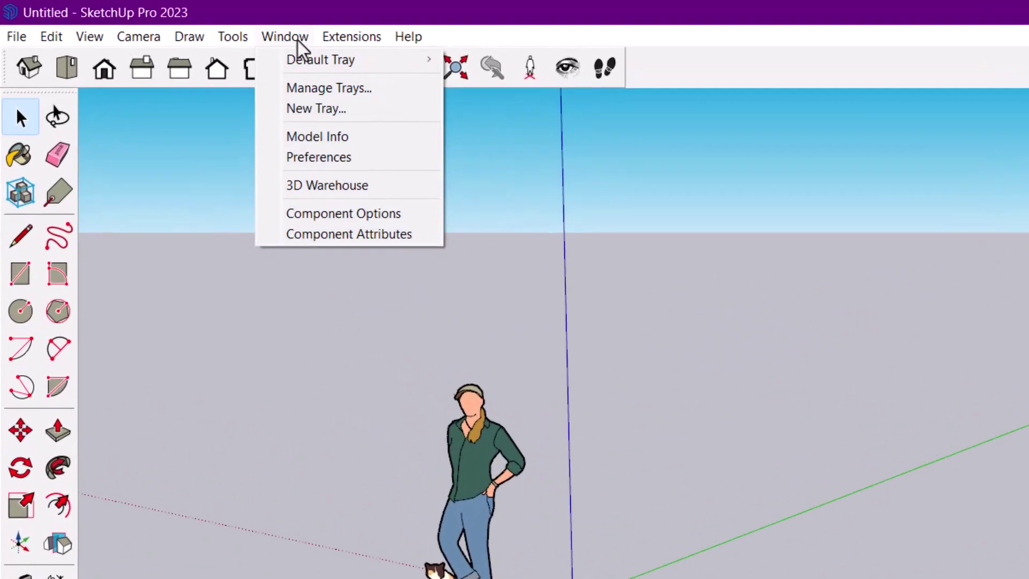
click(346, 165)
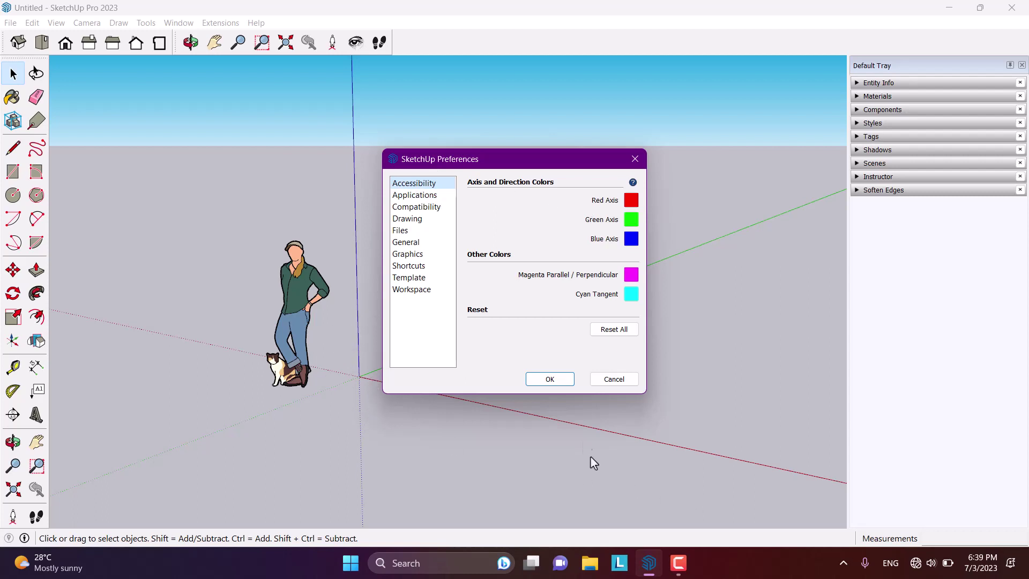
drag(509, 164, 555, 91)
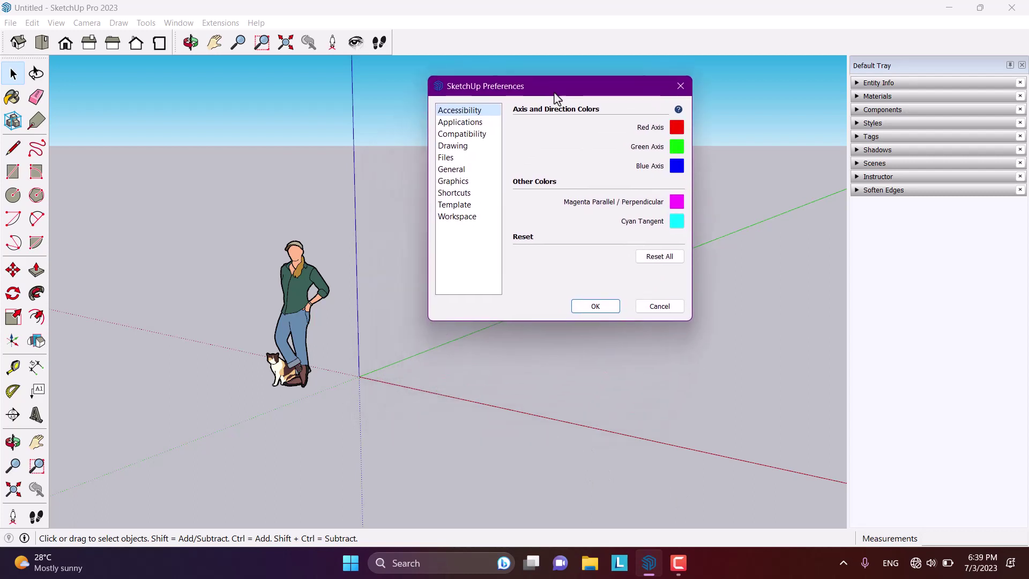
Step: Set the red axis color to RGB 255, 185, 0
click(677, 128)
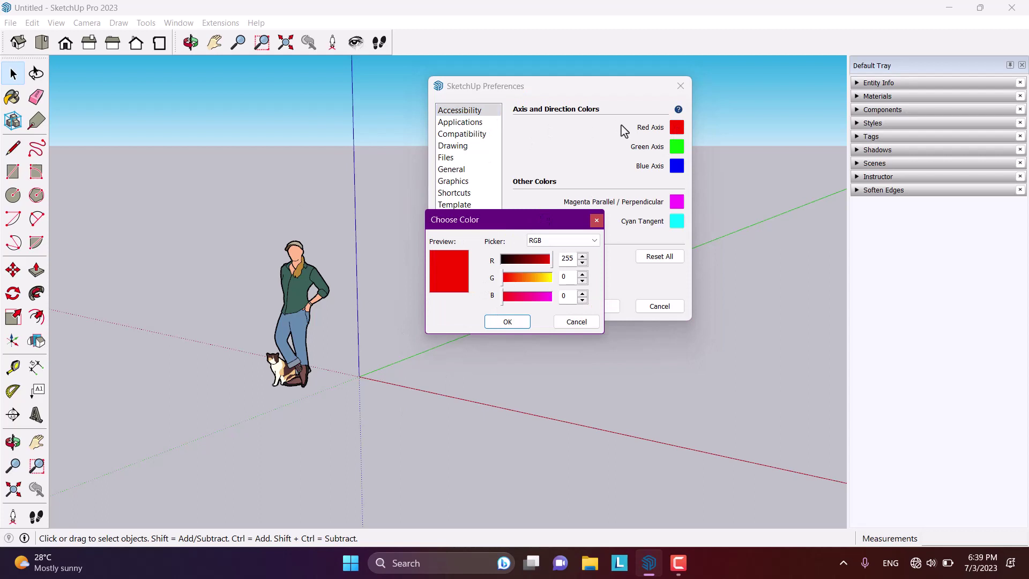
drag(504, 278, 538, 282)
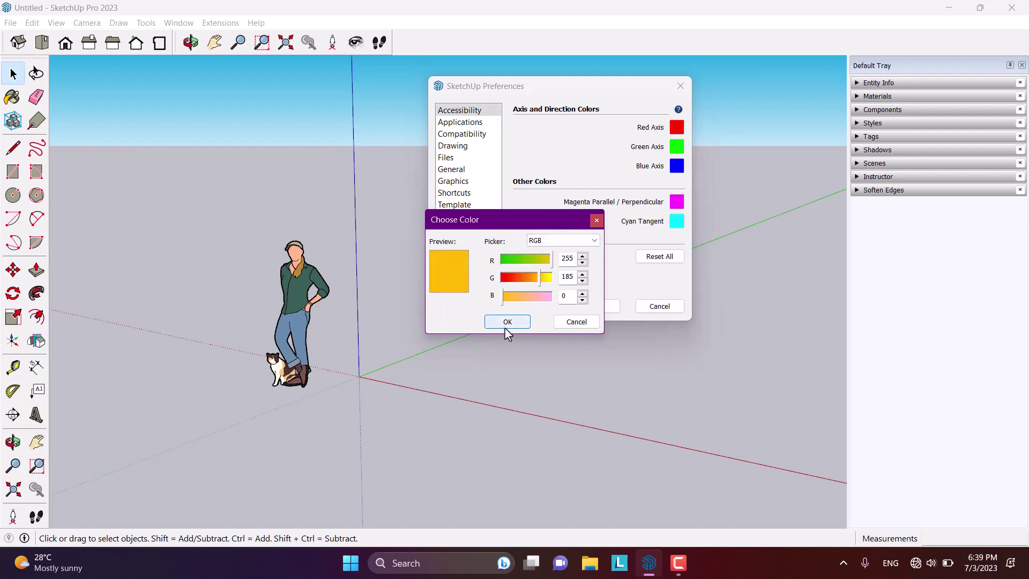
click(506, 321)
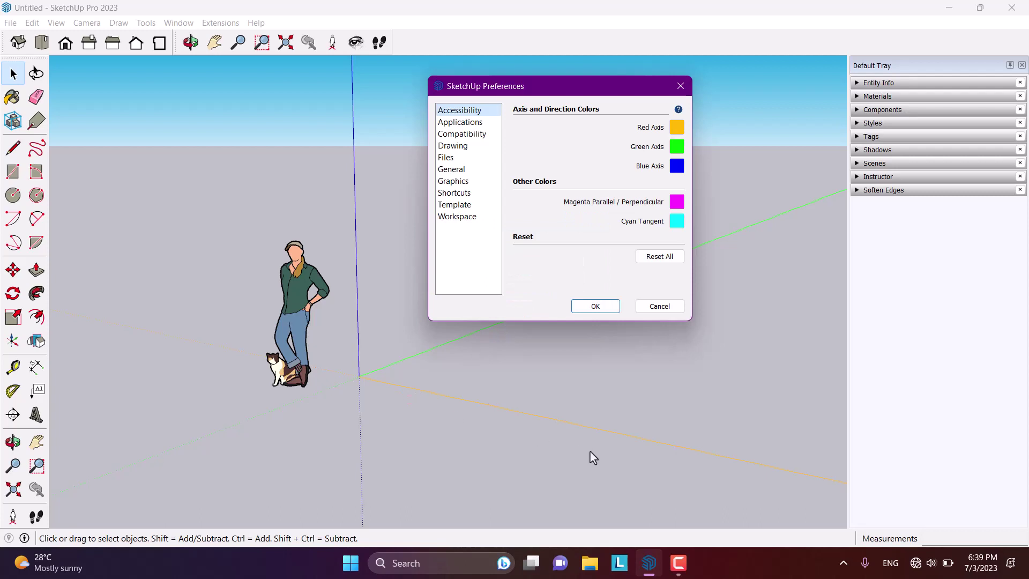
Step: Set the red axis color to black by bringing its green and red values down to 0
click(676, 129)
drag(540, 285, 475, 295)
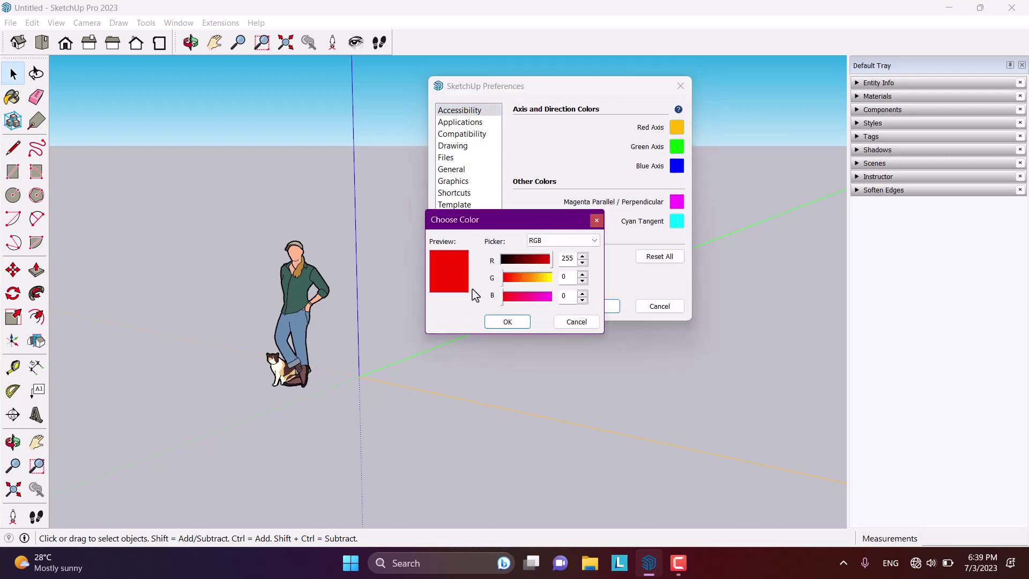
drag(550, 260, 484, 267)
click(506, 321)
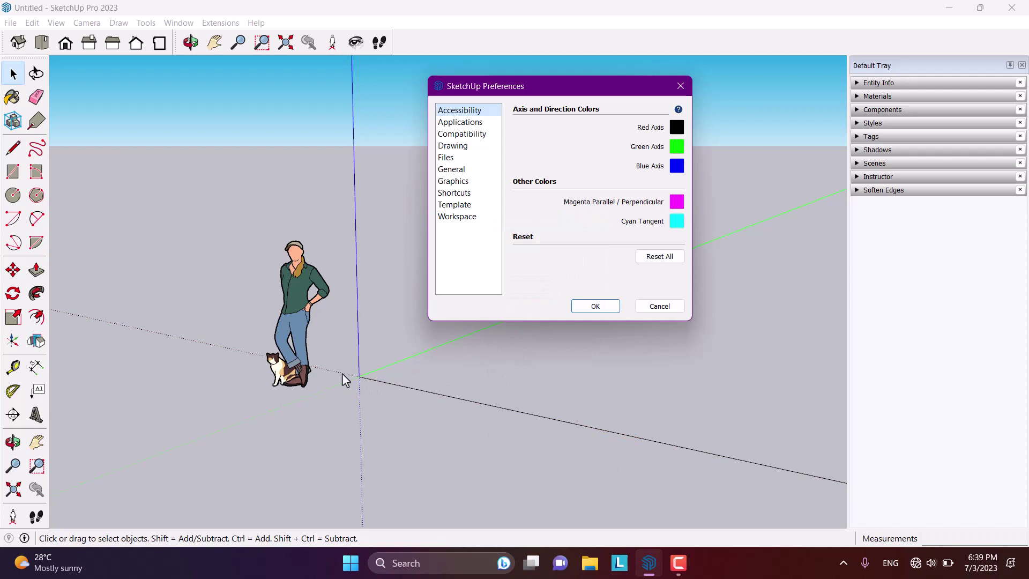
Step: Change the green axis color to red
click(677, 147)
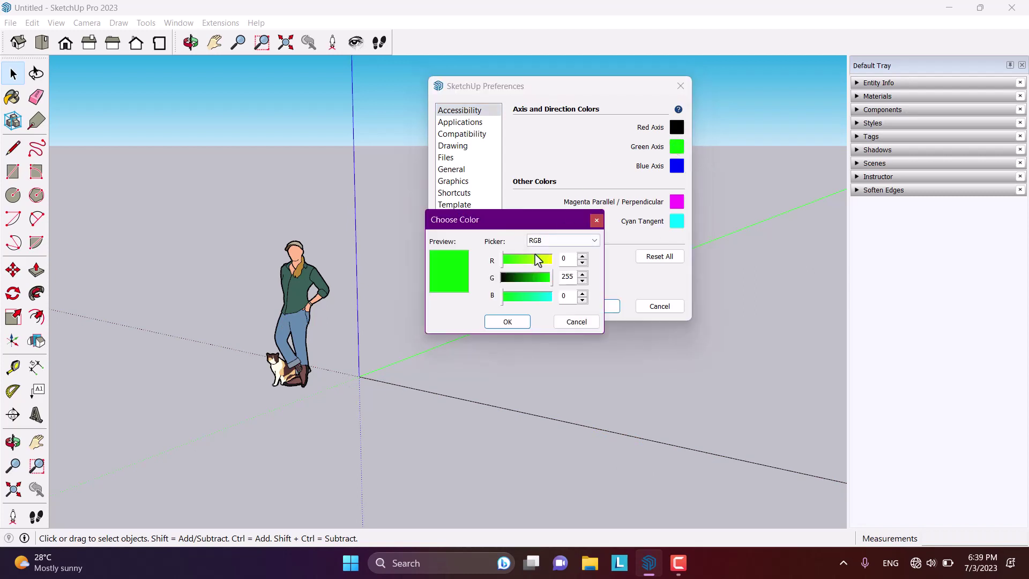
drag(536, 279, 489, 291)
click(506, 322)
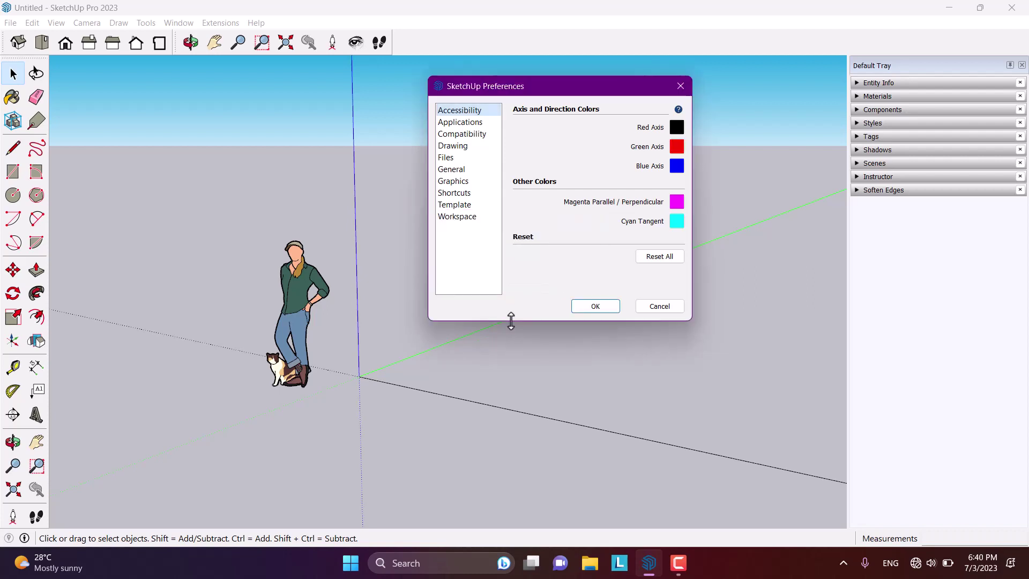
Step: Change the blue axis color to magenta, and reset all axis and direction colors to their defaults
click(677, 166)
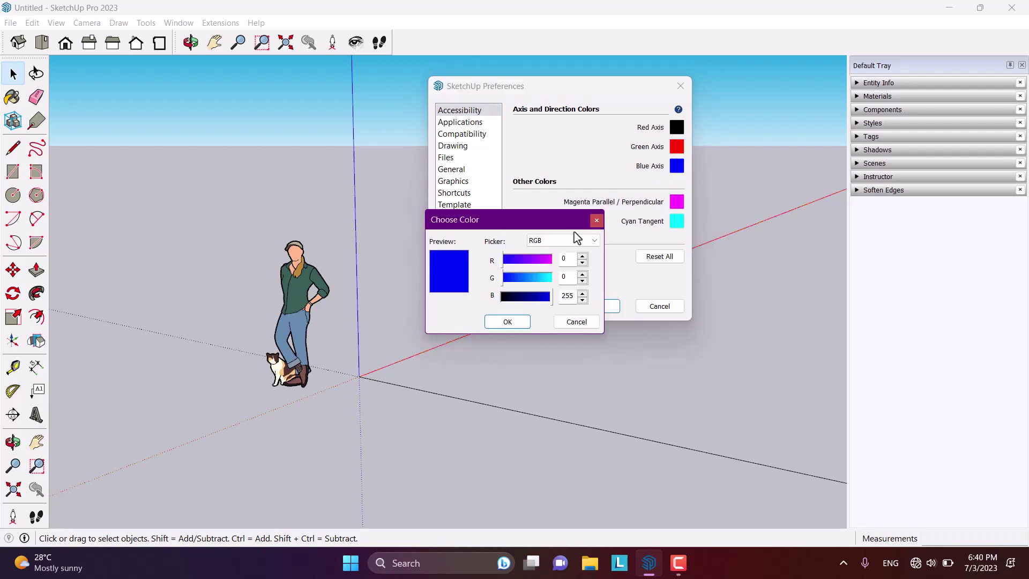
drag(515, 260, 552, 259)
click(506, 322)
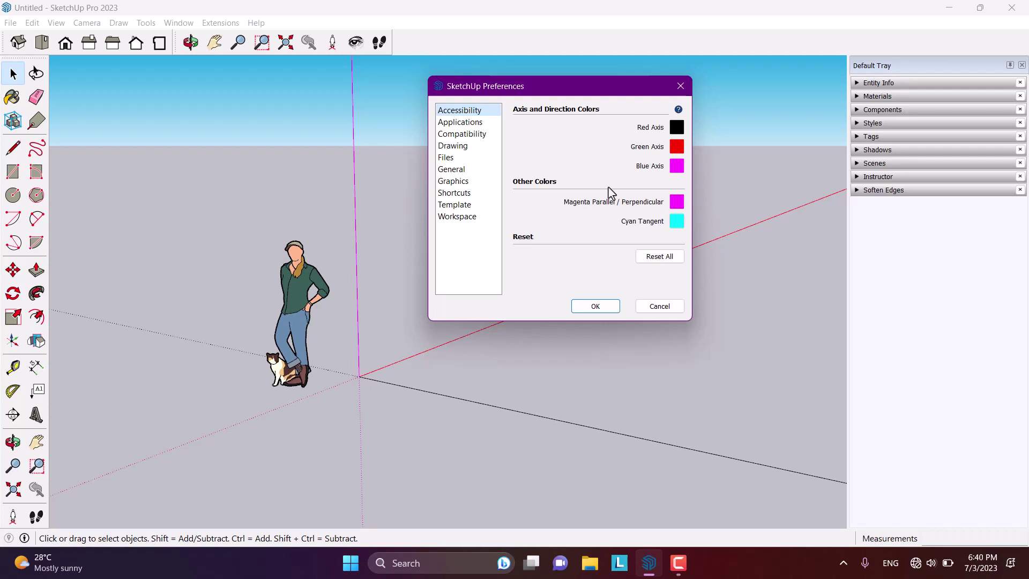
click(643, 257)
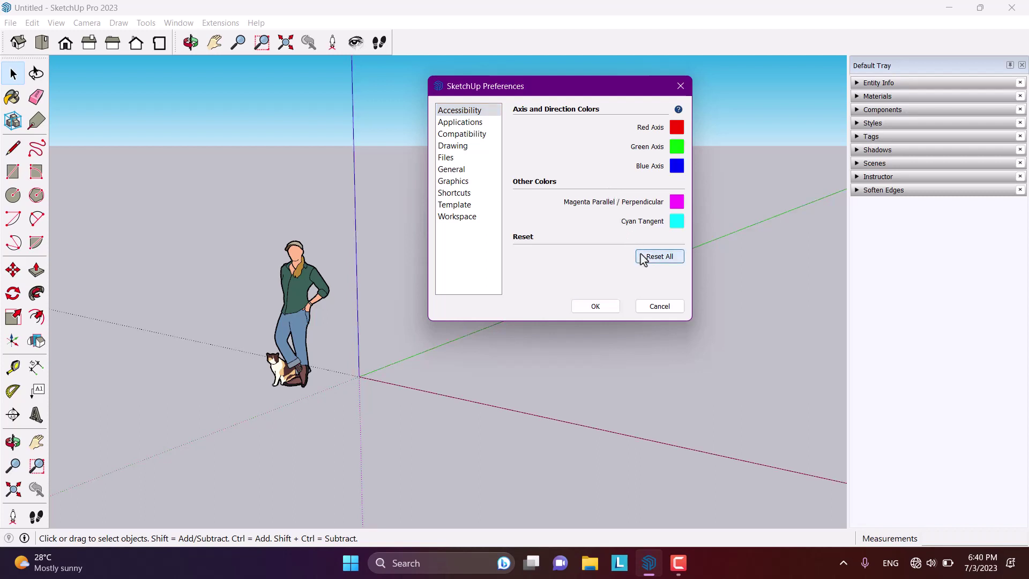
Step: View the default image editor setting, and switch the Invert mouse wheel option in the Compatibility preferences on and off again
click(476, 123)
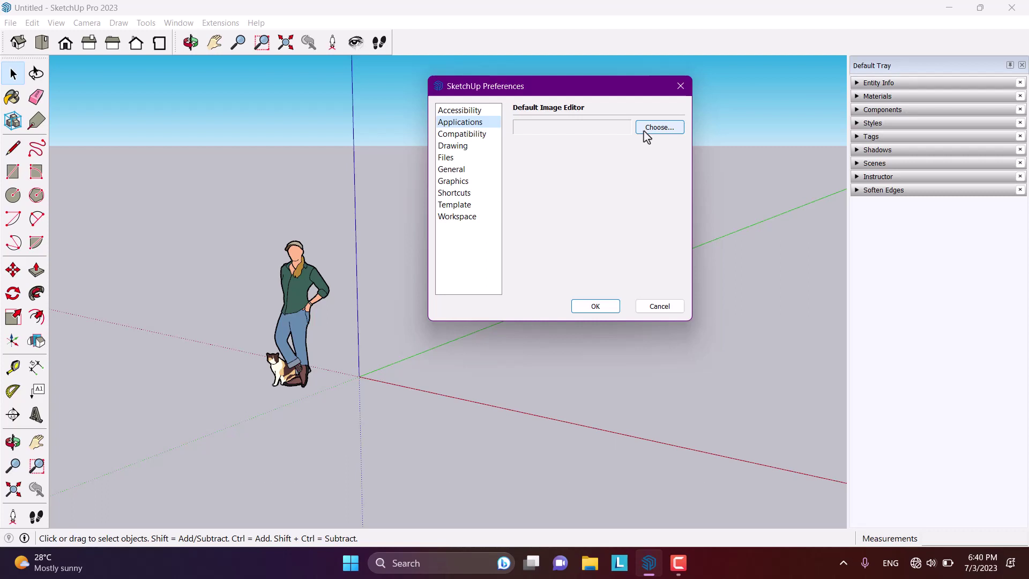
click(466, 135)
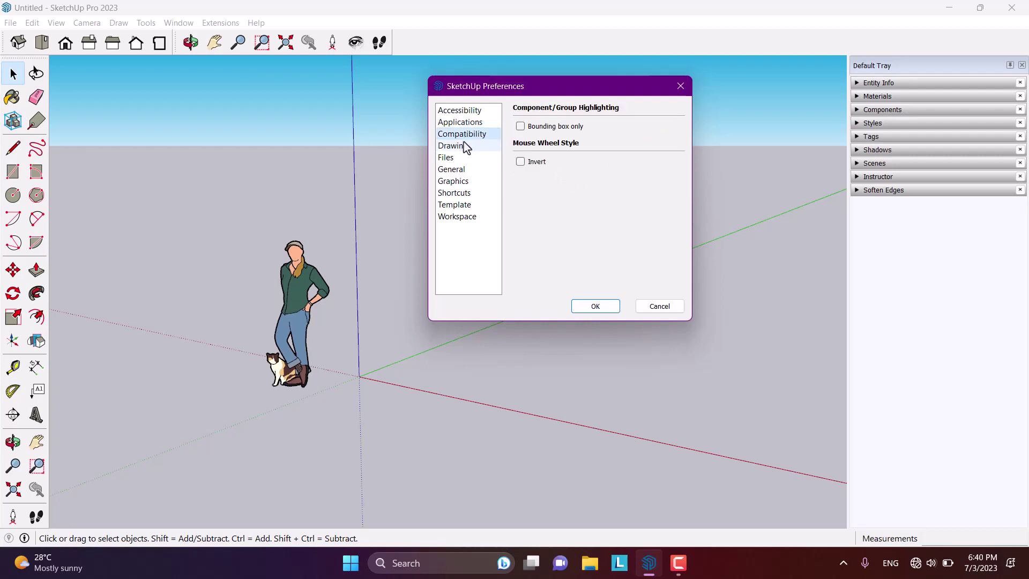
click(520, 161)
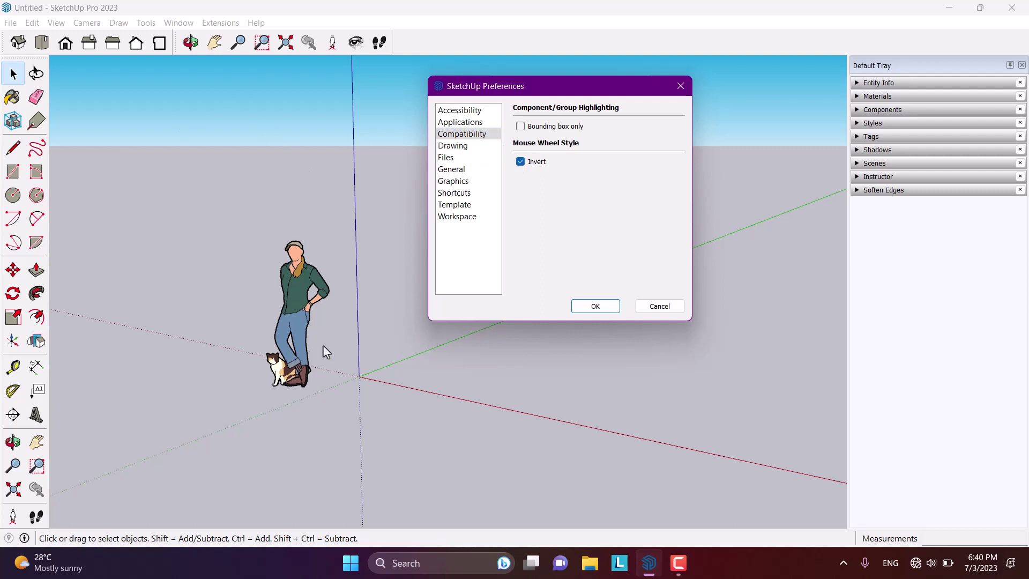
click(521, 161)
Step: Try the Bounding box only highlighting option on the scale figure and switch it off again
click(520, 127)
click(288, 183)
click(521, 127)
Step: Review the Drawing preferences and file locations, and open the General preferences
click(464, 148)
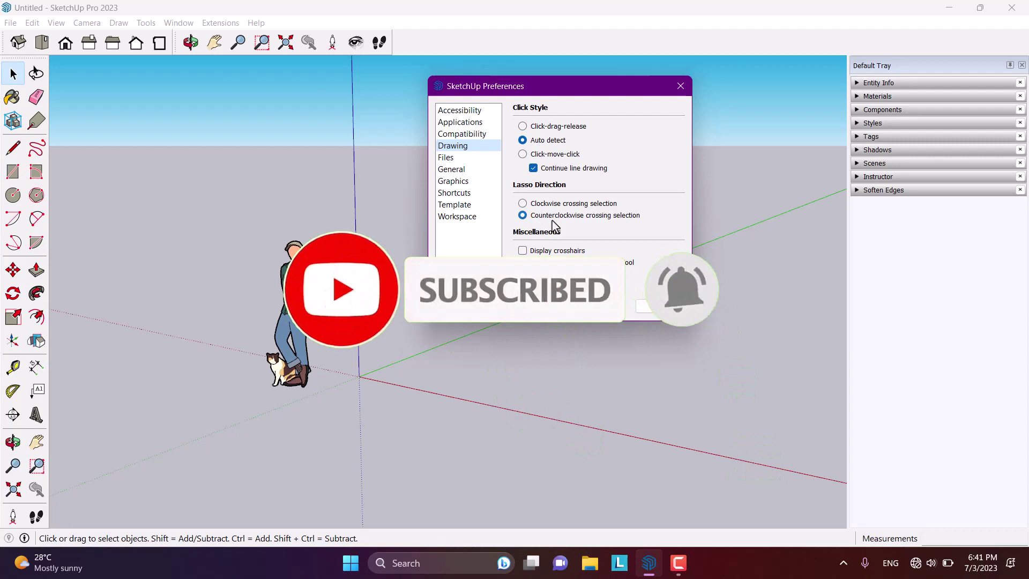
click(477, 160)
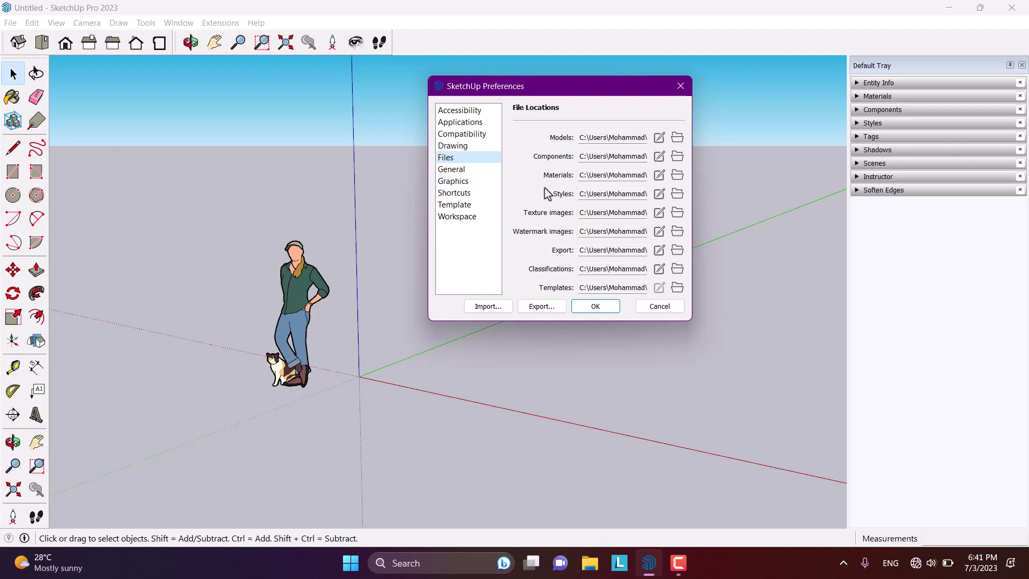
click(464, 171)
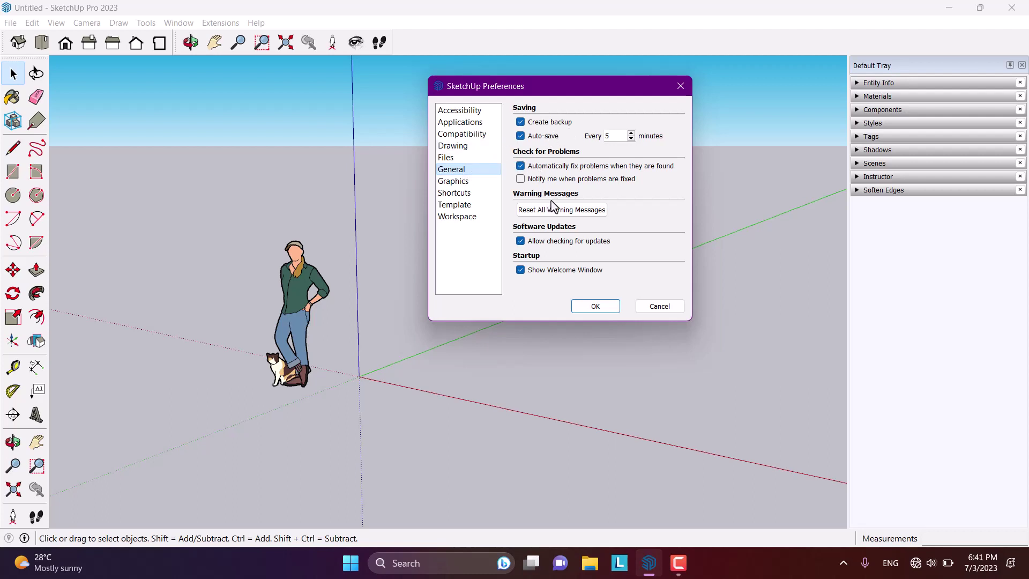
Step: Switch the Show Welcome Window and Auto-save options off and back on
click(520, 271)
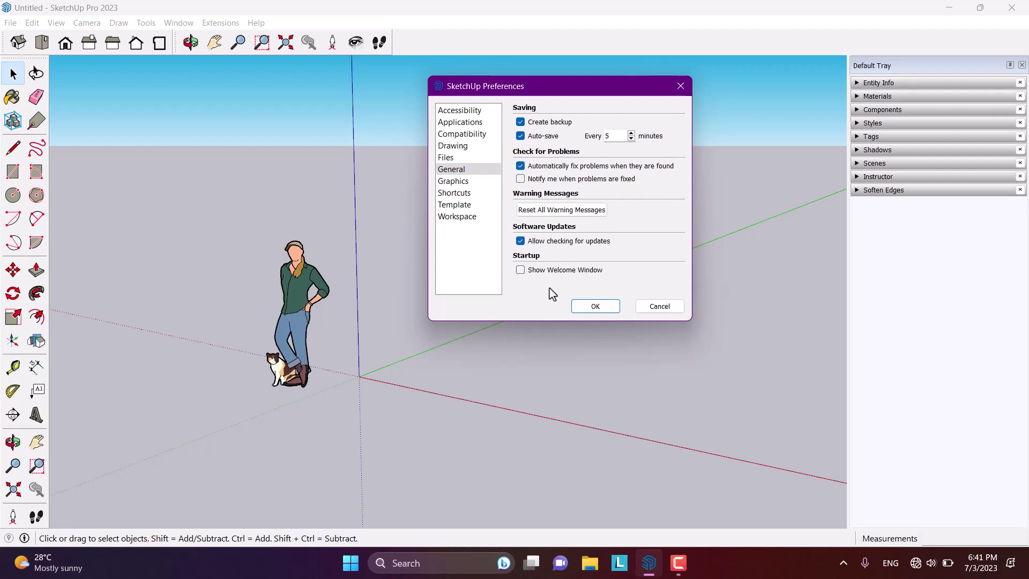
click(521, 270)
click(529, 140)
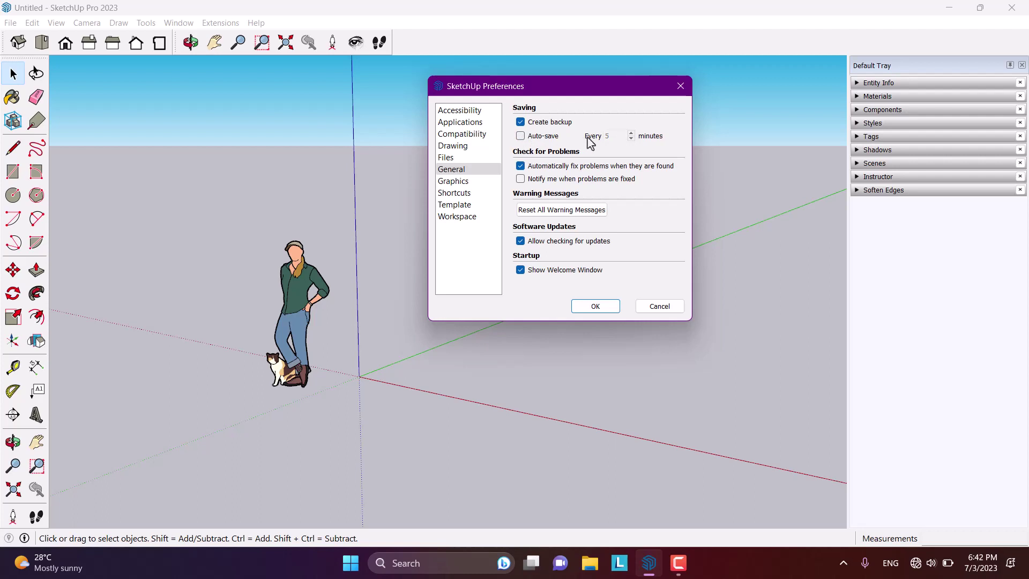
click(520, 136)
Step: Set the auto-save interval to 7 minutes and reset all warning messages
drag(616, 136, 590, 134)
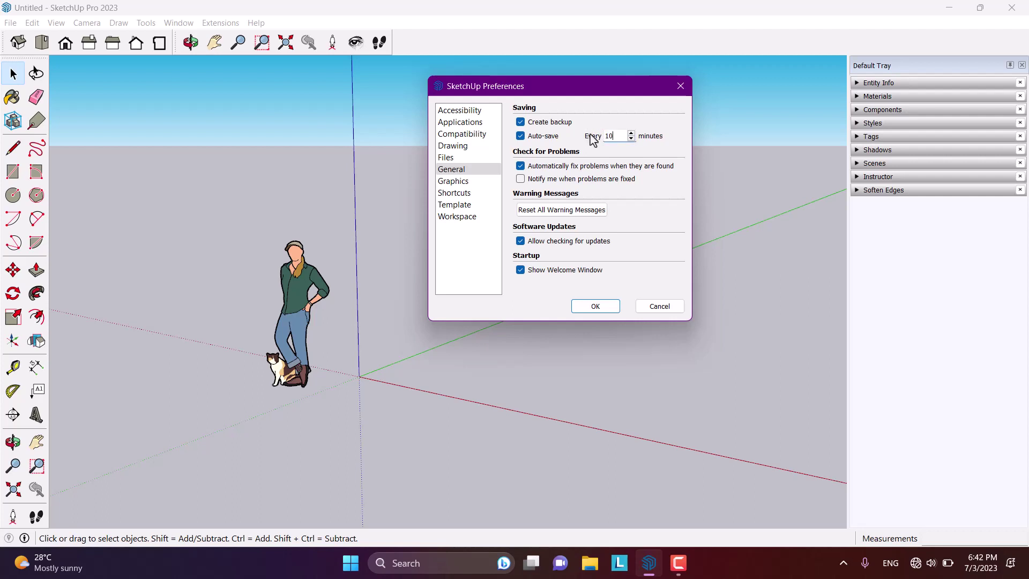
drag(616, 136, 595, 140)
click(526, 212)
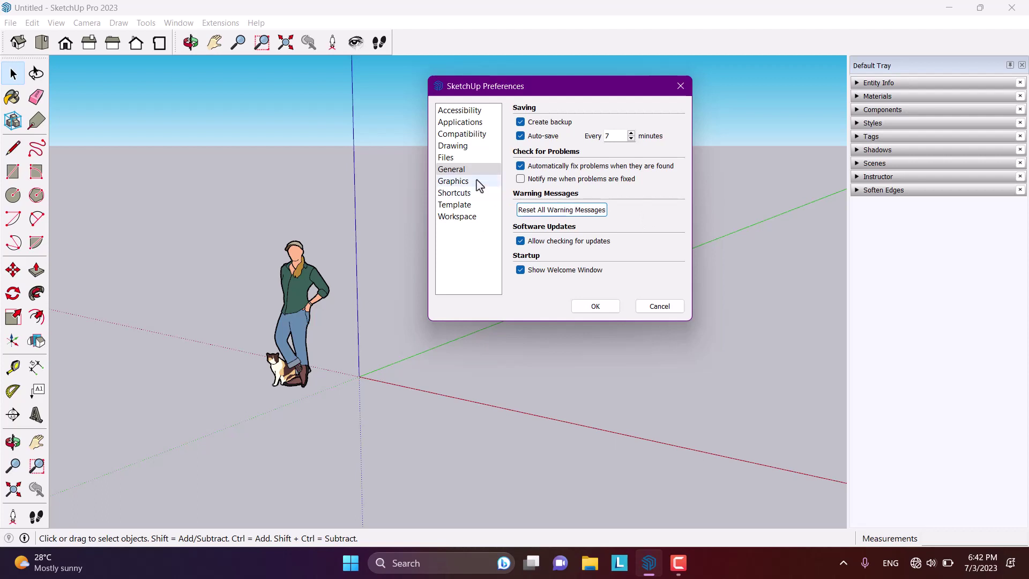
Step: Set Multisample anti-aliasing to 16x in the Graphics preferences, accept the slowdown warning and apply the preferences
click(448, 181)
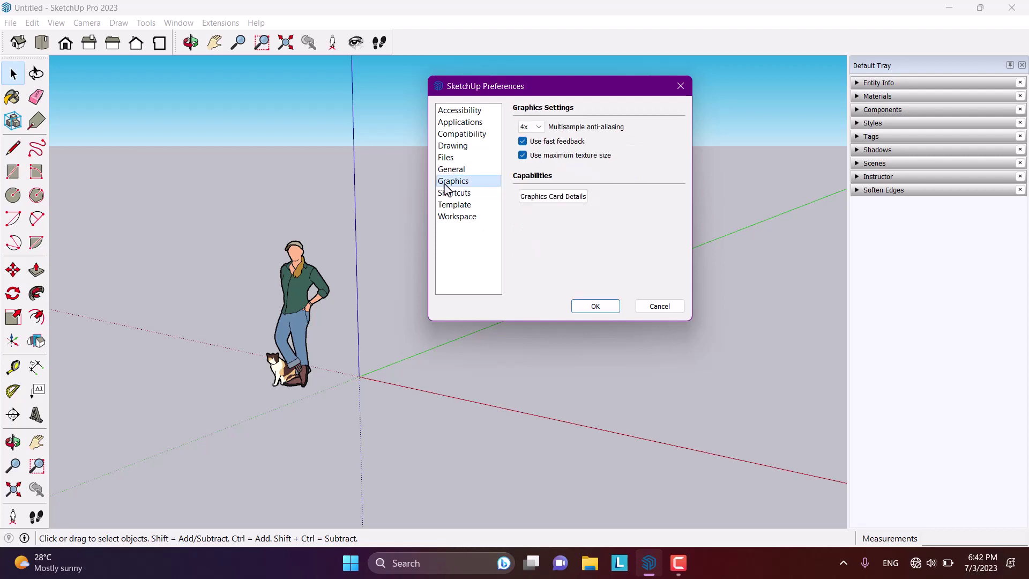
click(539, 127)
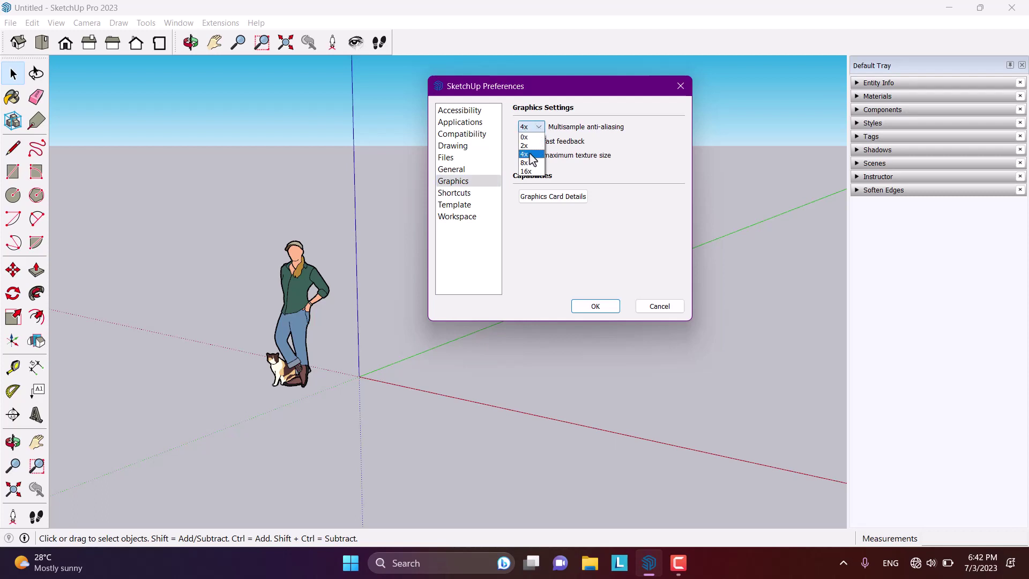
click(530, 172)
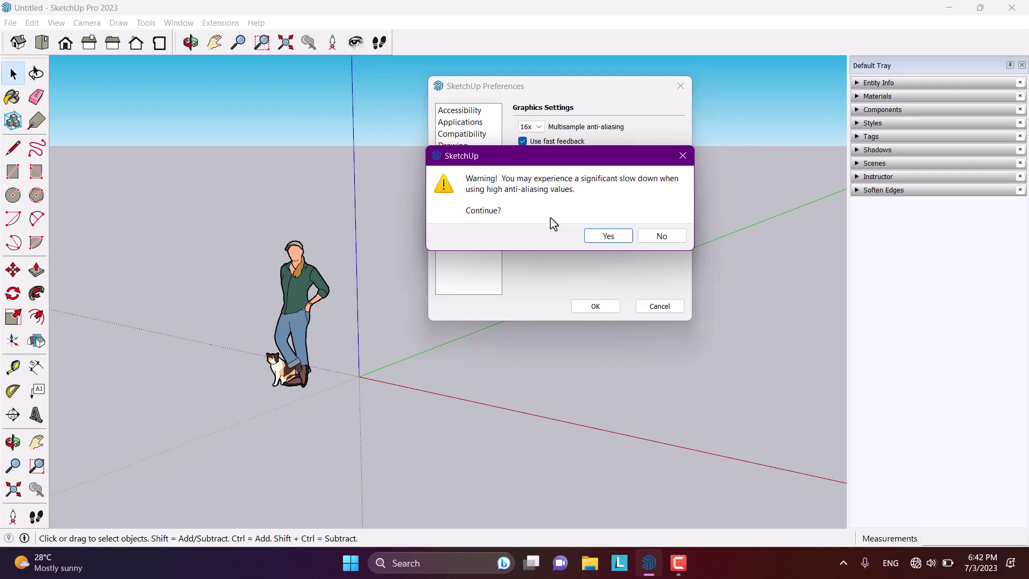
click(597, 238)
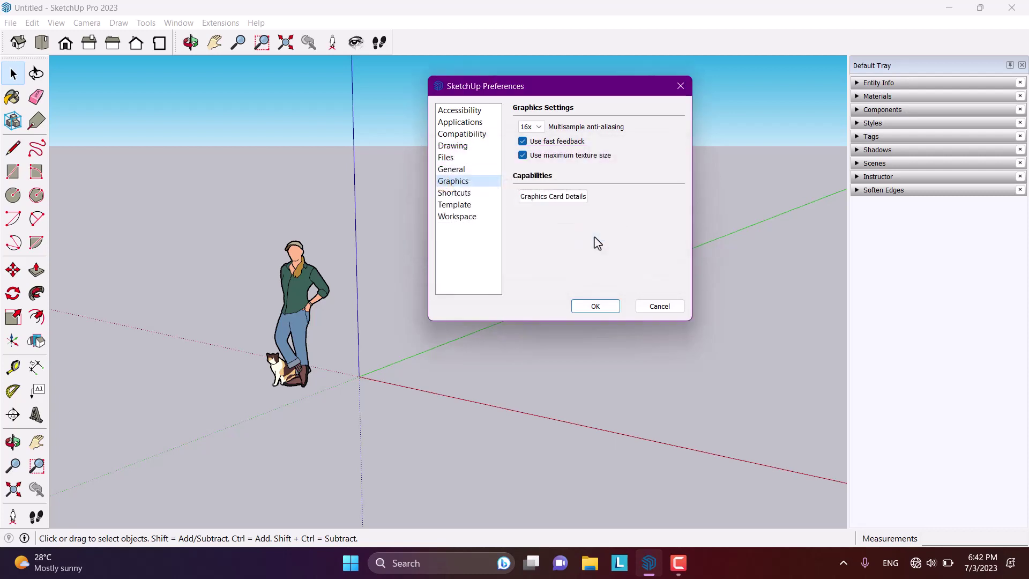
click(609, 308)
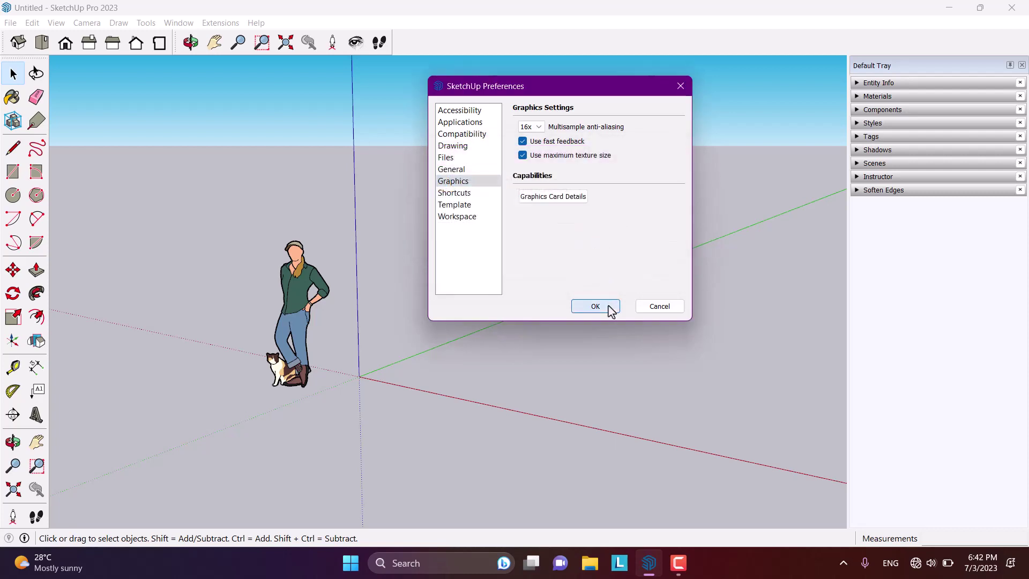
Step: Examine the scale figure's edges up close and from a distance to judge the display quality
scroll(315, 307, up, 4)
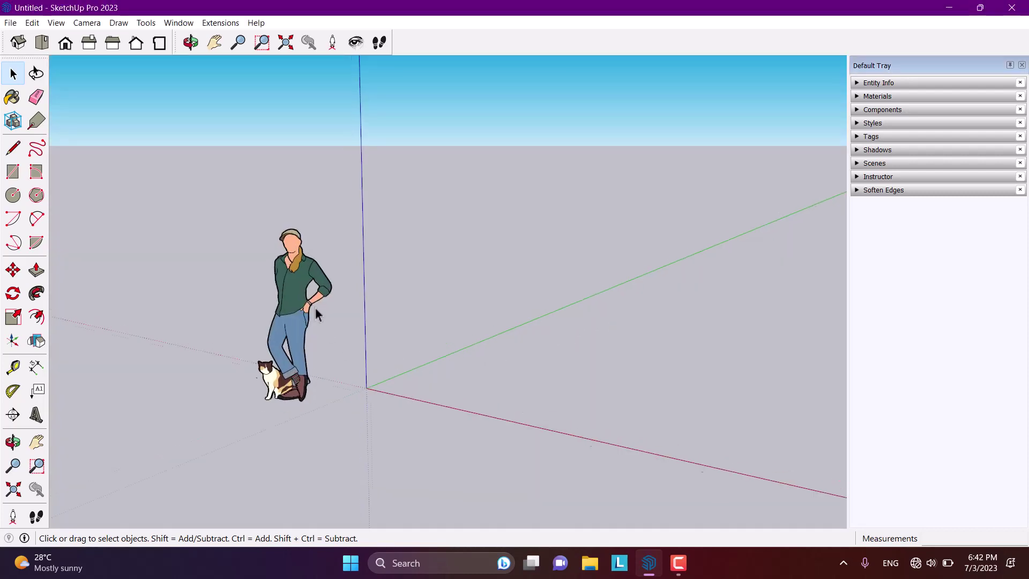
scroll(210, 212, up, 3)
scroll(321, 236, up, 4)
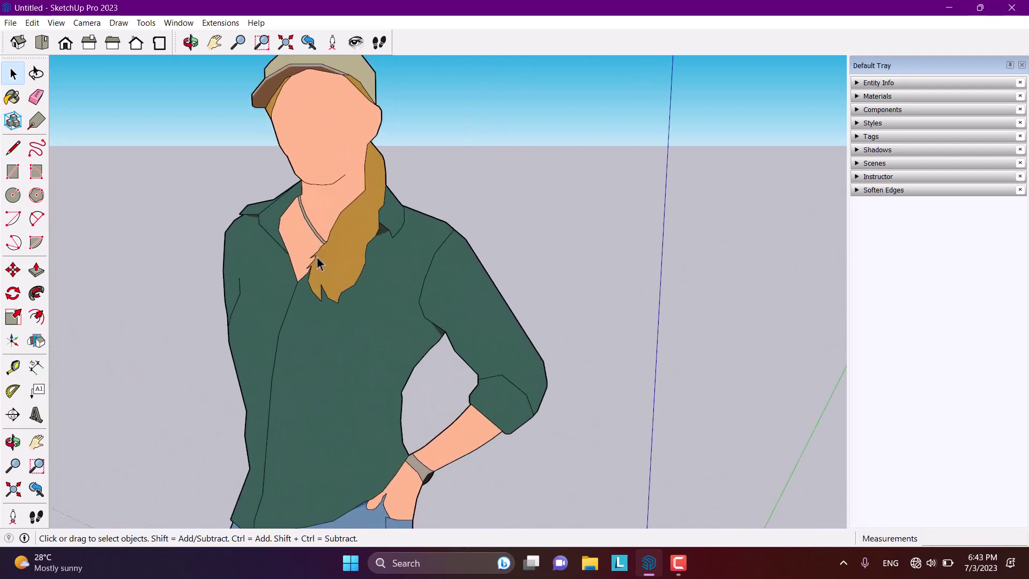
middle_click(365, 249)
middle_drag(365, 249, 256, 272)
scroll(257, 272, down, 8)
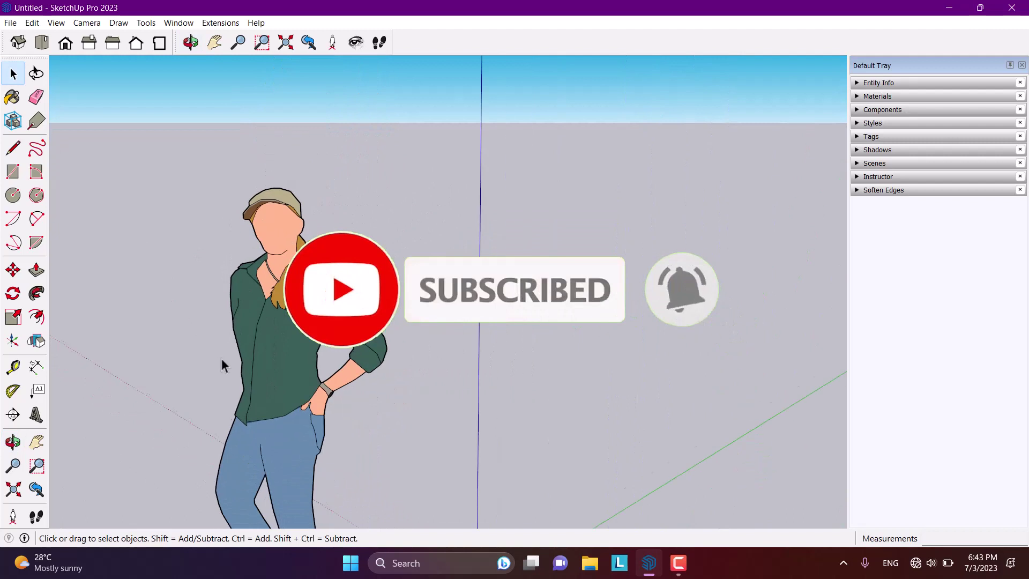
scroll(204, 380, down, 3)
scroll(625, 189, down, 3)
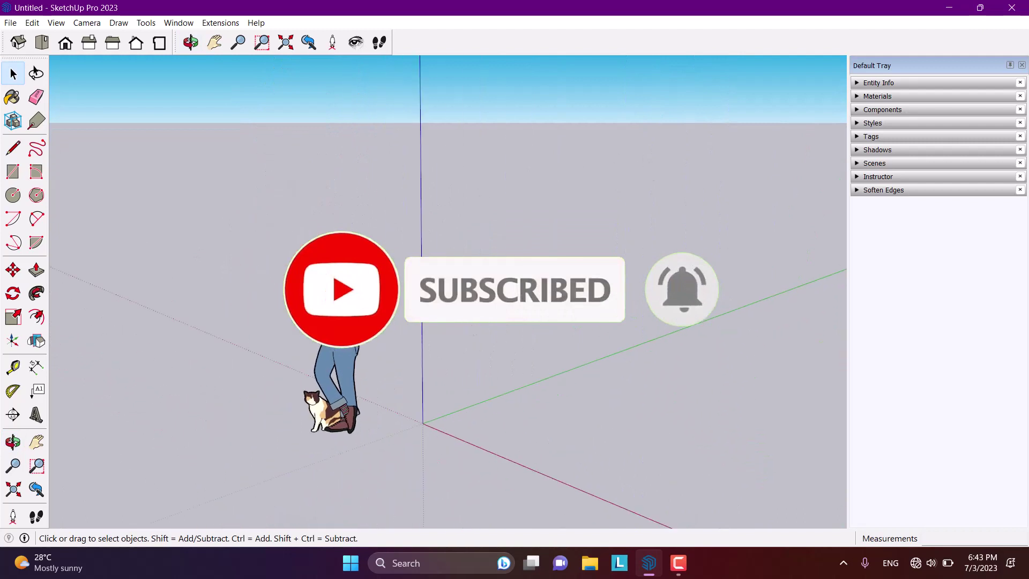
Step: Set Multisample anti-aliasing to 4x in the Graphics preferences and view the graphics card details
click(179, 24)
click(216, 98)
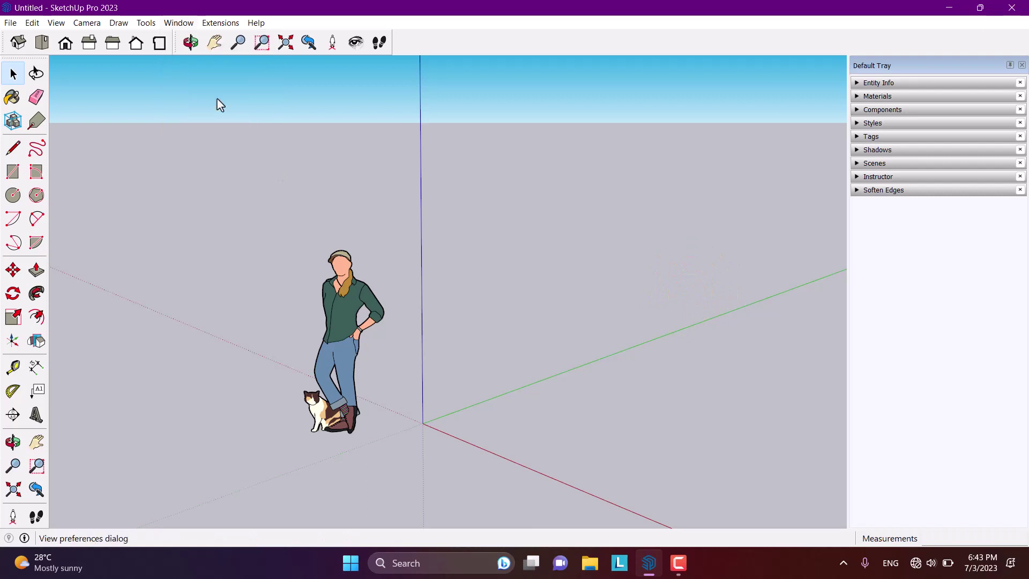
click(529, 127)
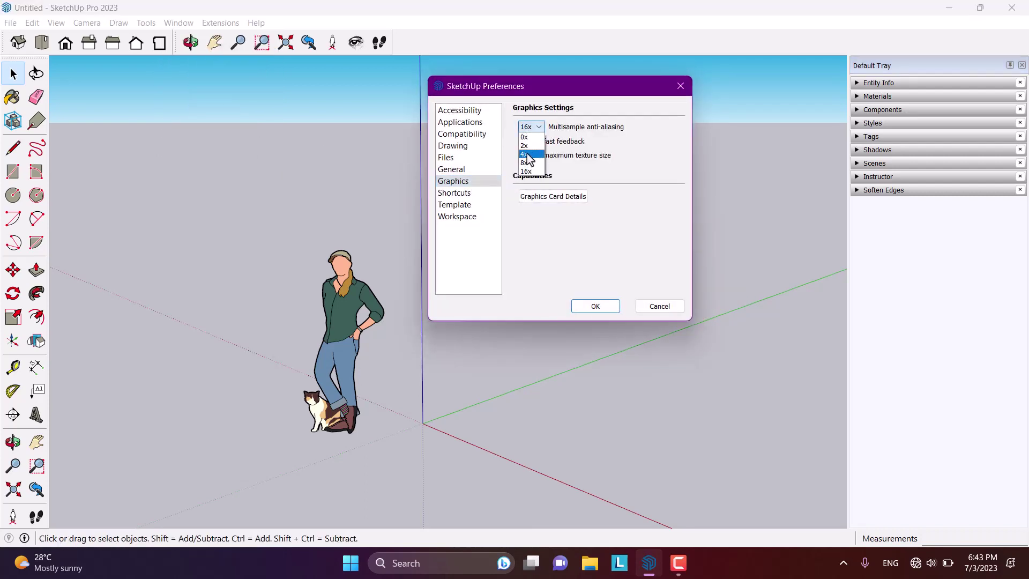
click(529, 155)
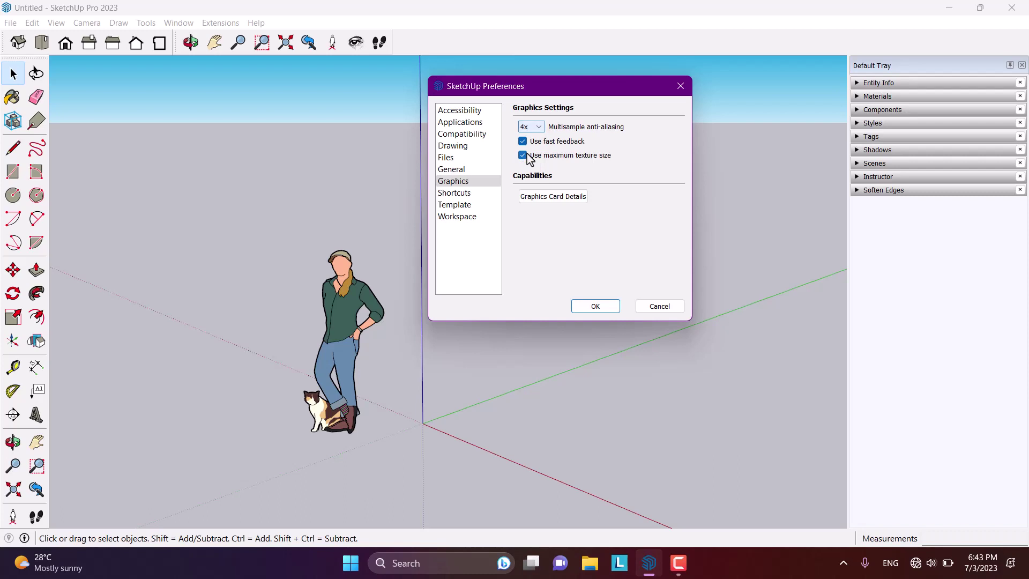
click(552, 200)
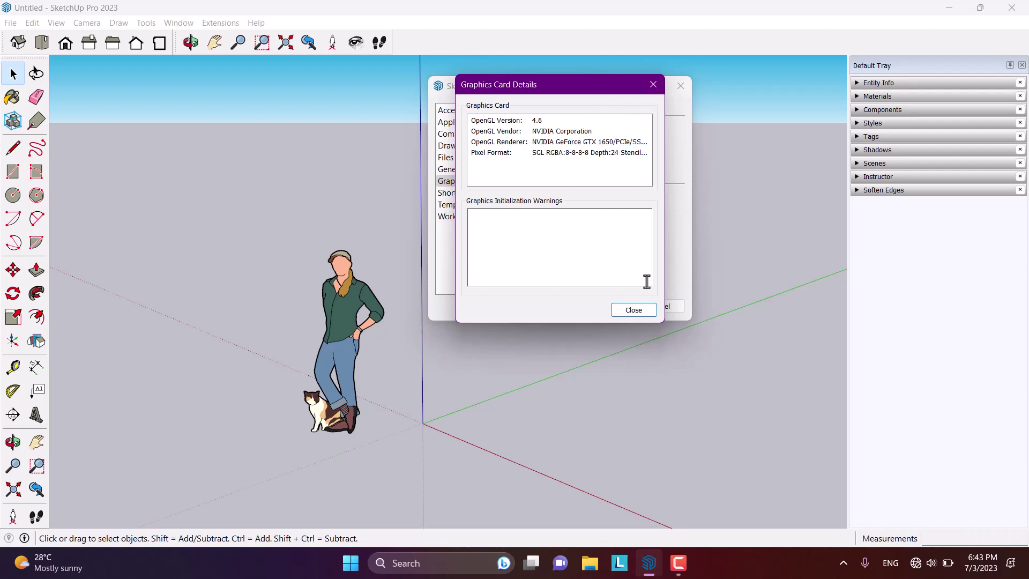
click(633, 310)
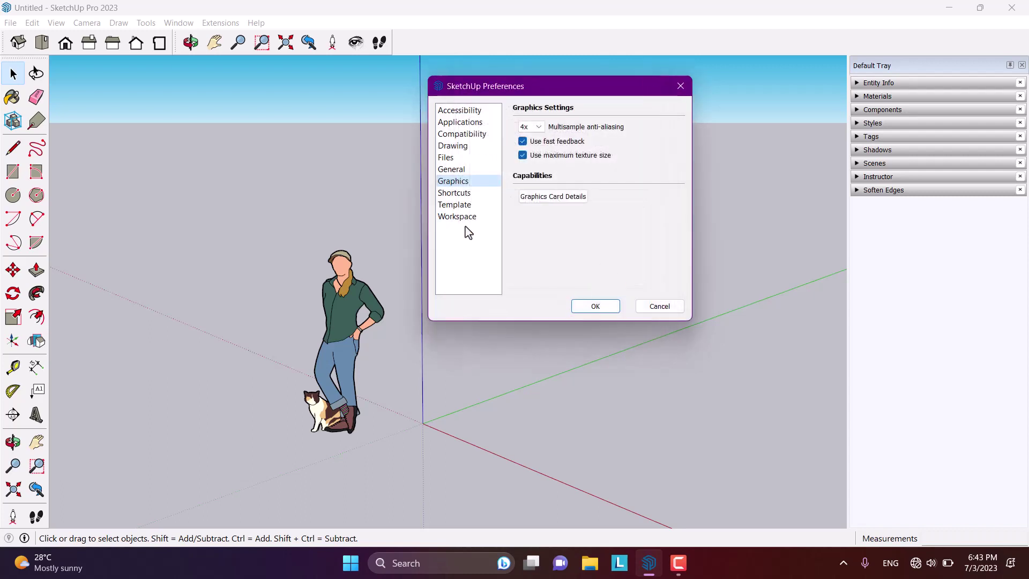
Step: Examine the list of functions that can be given keyboard shortcuts in the Shortcuts preferences
click(454, 194)
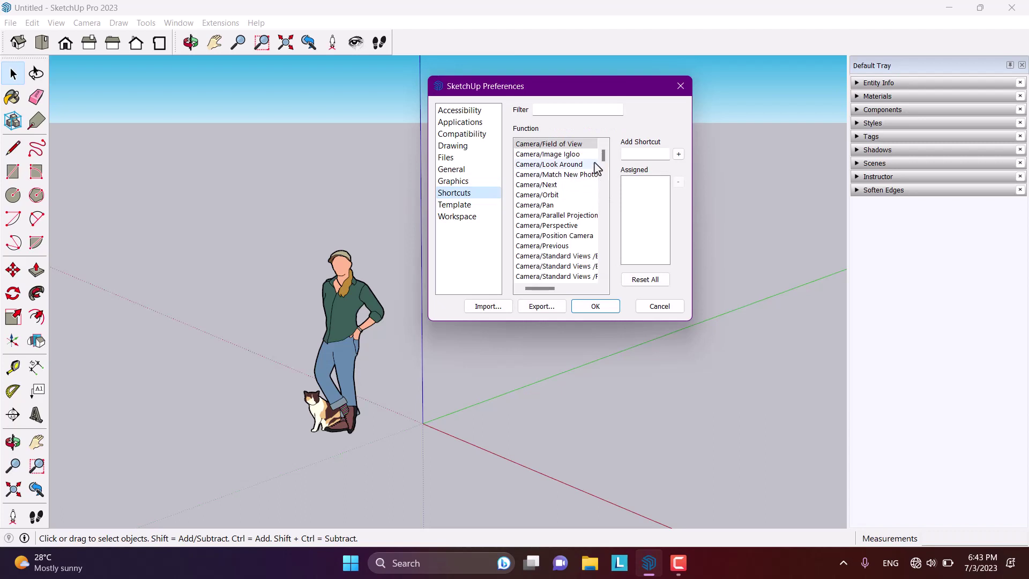
scroll(571, 204, down, 12)
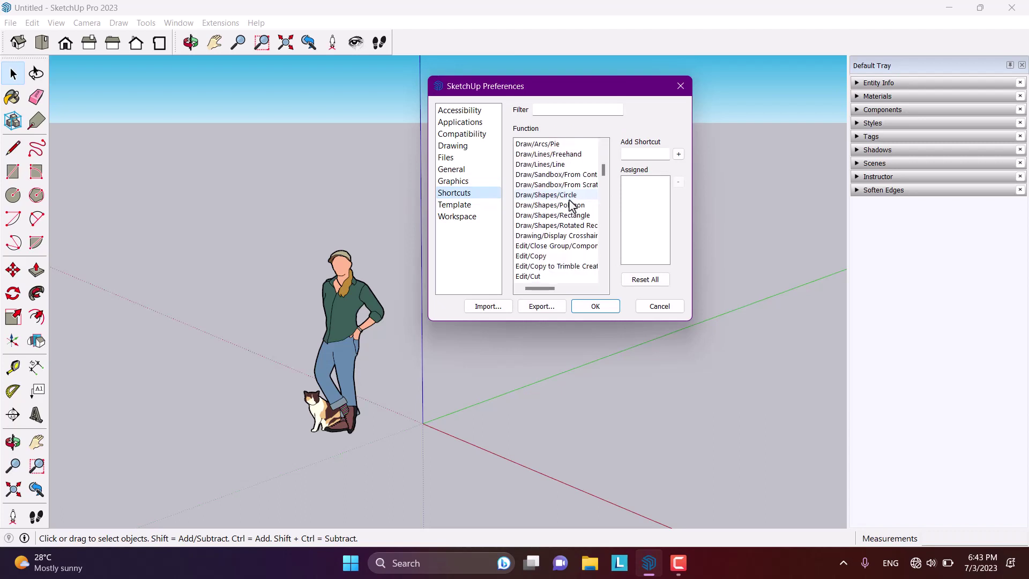
scroll(571, 204, down, 8)
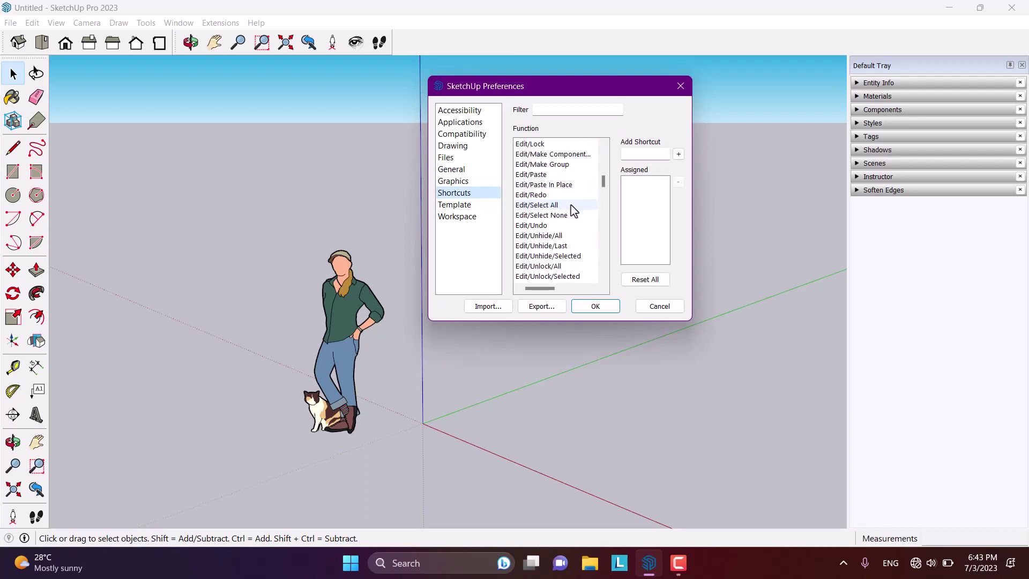
scroll(572, 209, down, 12)
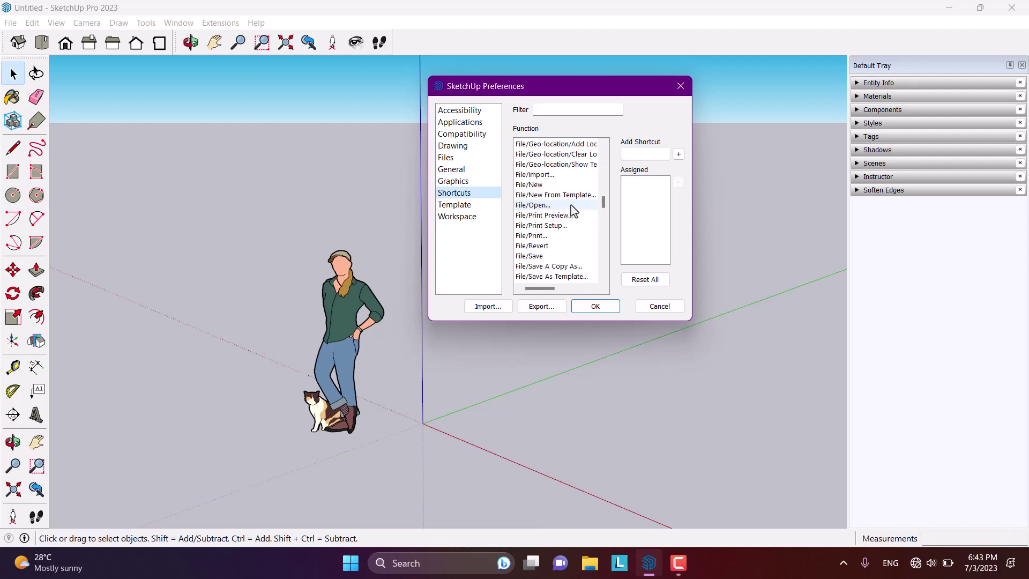
scroll(572, 209, down, 10)
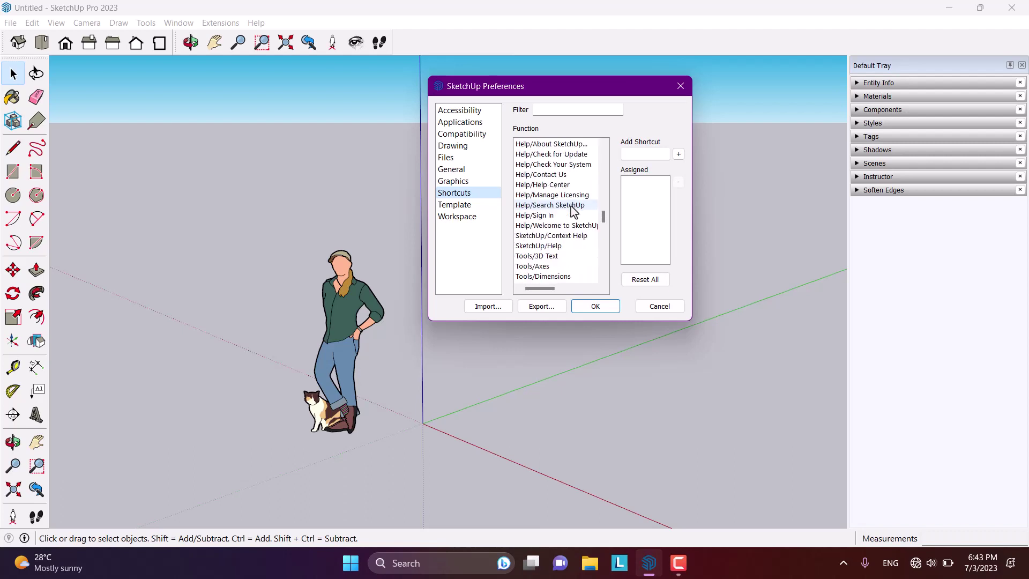
scroll(573, 209, up, 20)
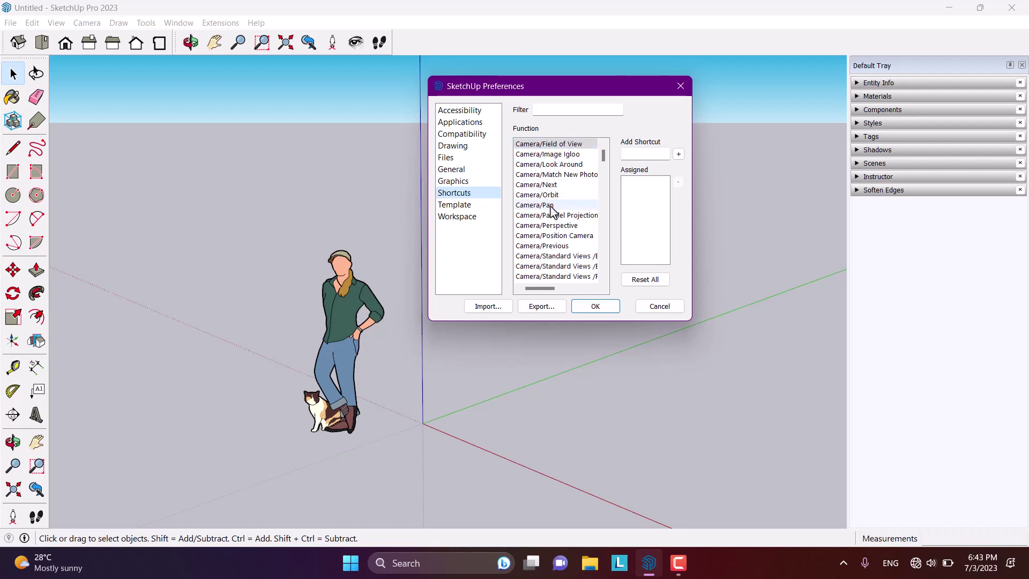
scroll(553, 211, down, 8)
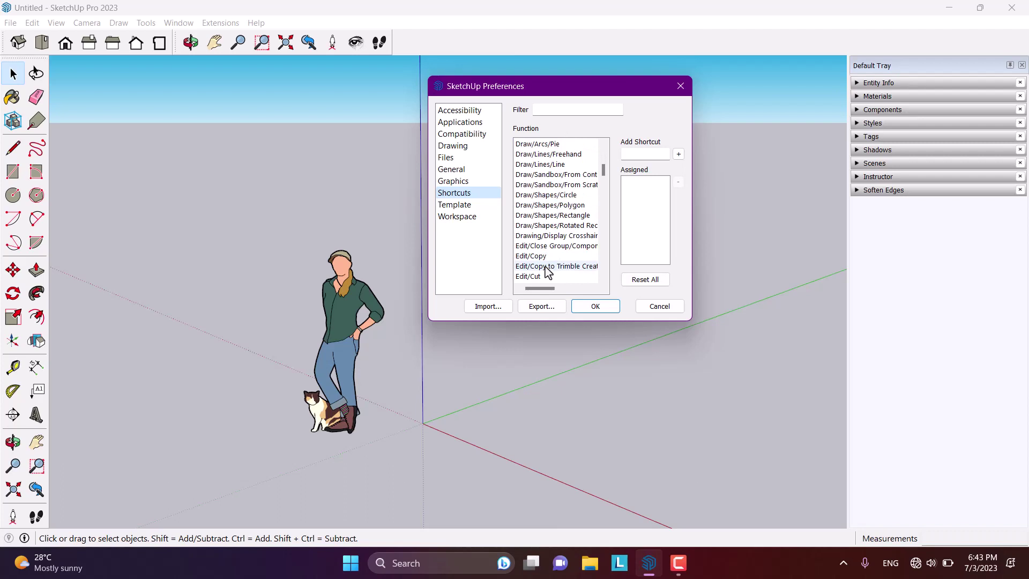
click(543, 246)
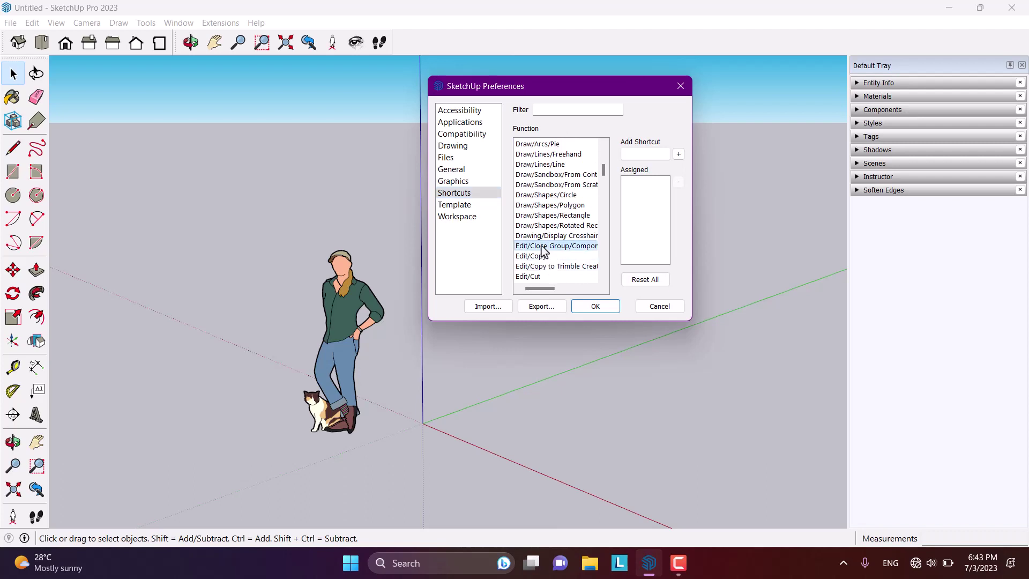
scroll(573, 249, down, 2)
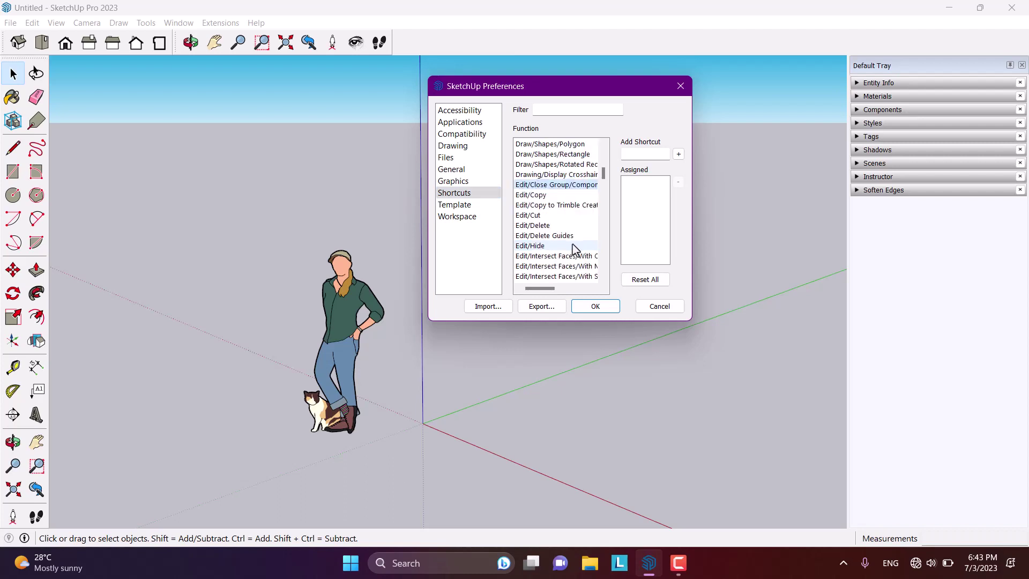
Step: Filter the shortcut functions by "gr", assign Ctrl+G to Edit/Make Group and apply the preferences
click(541, 113)
text(g)
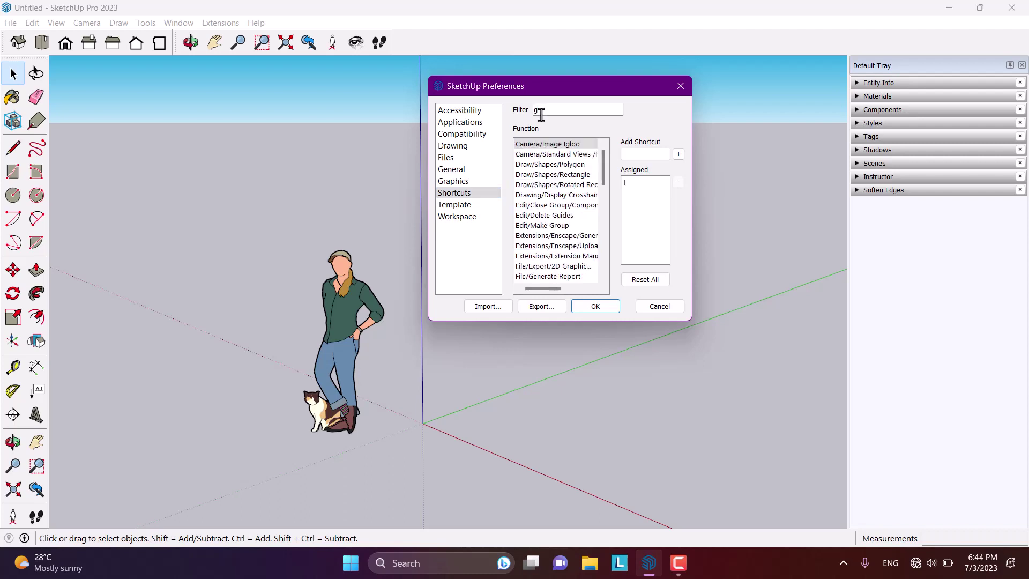
text(r)
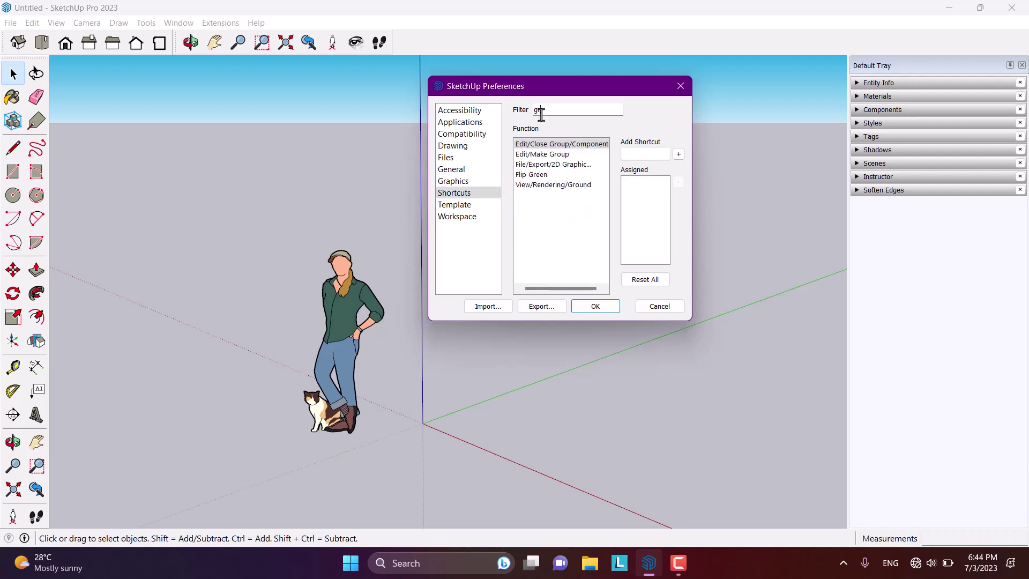
click(544, 157)
click(624, 154)
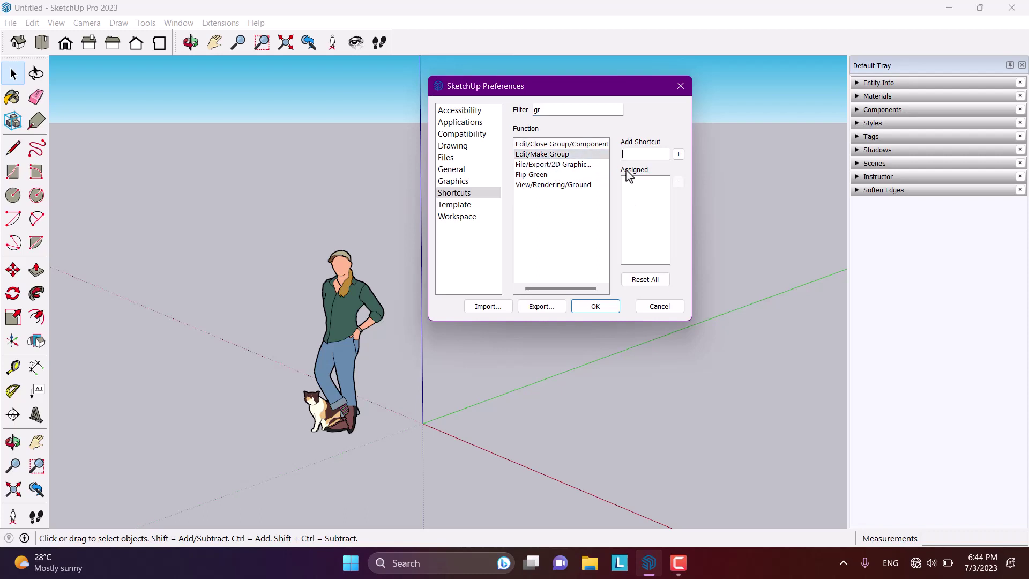
key(Caps_Lock)
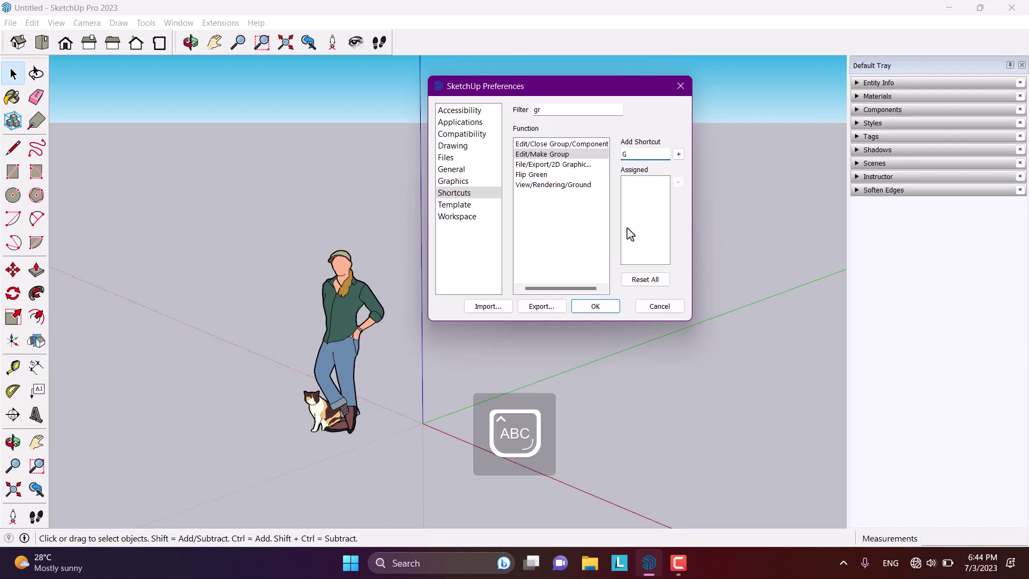
text(G)
click(607, 155)
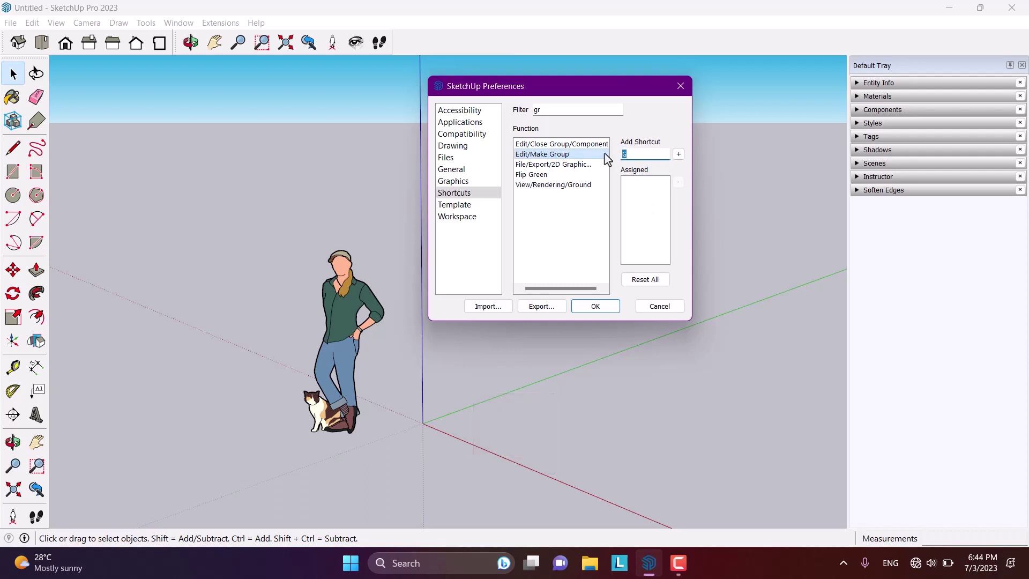
key(ctrl)
click(679, 154)
click(602, 307)
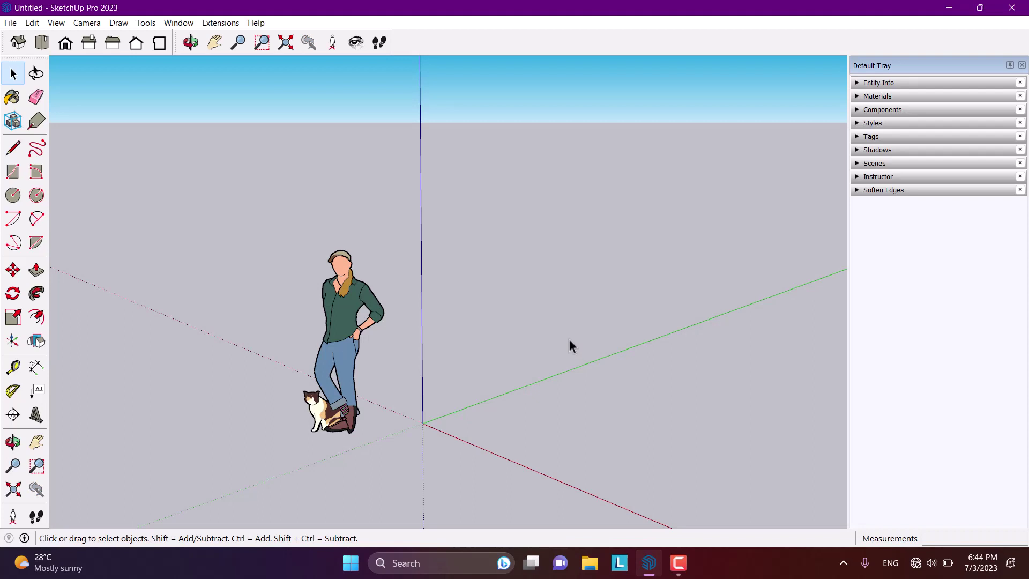
Step: Draw a rectangle on the ground beside the scale figure and push/pull it up into a box
click(13, 171)
click(507, 417)
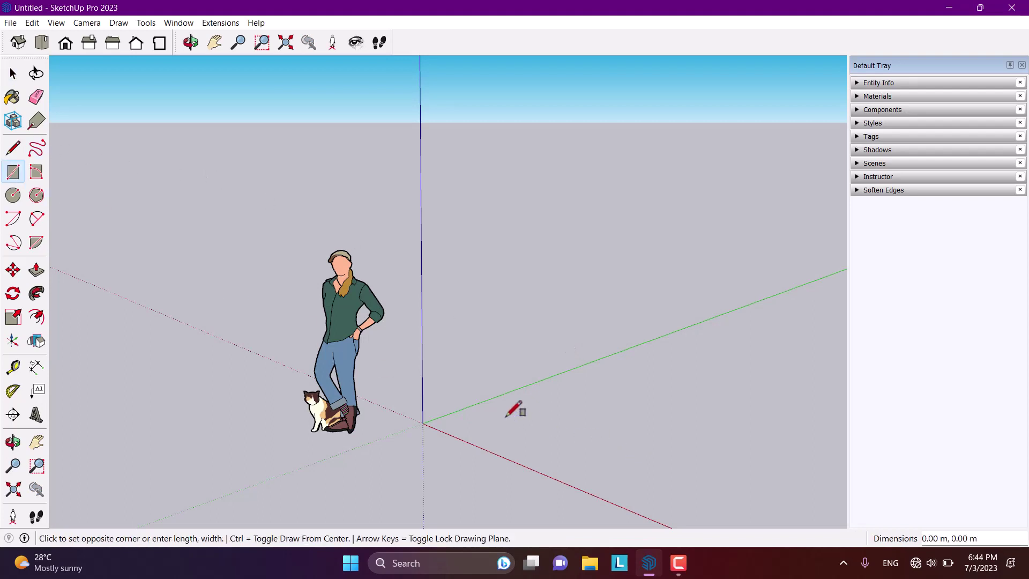
click(710, 413)
click(37, 269)
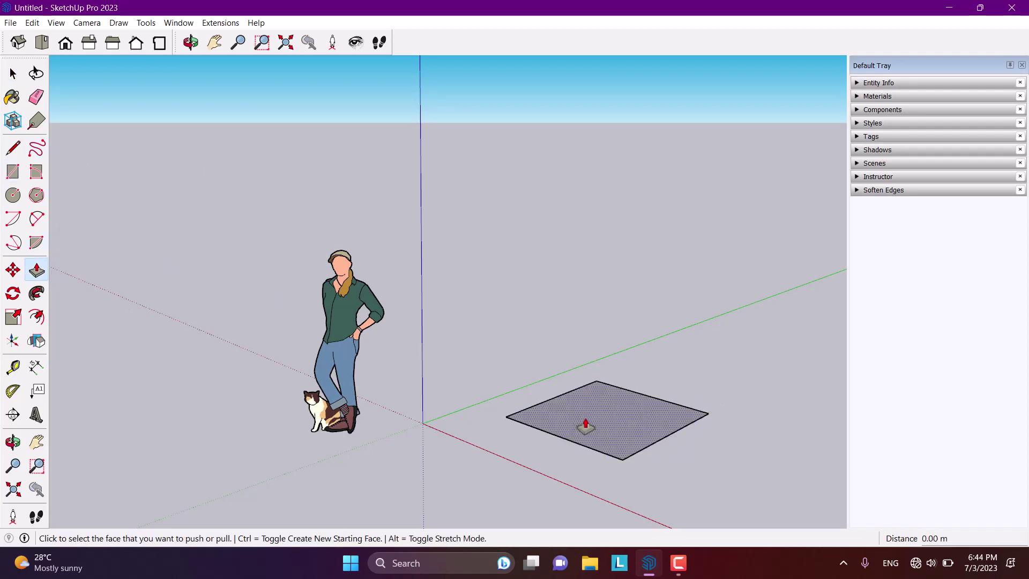
click(585, 425)
click(569, 297)
key(space)
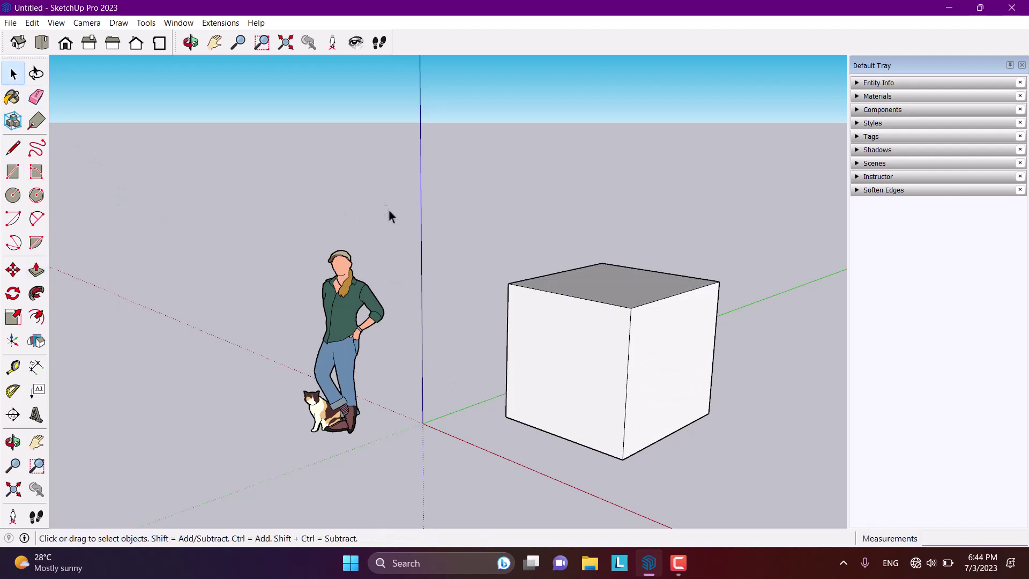
Step: Select the whole box, check the shortcut listed for Make Group and turn the box into a group
scroll(389, 211, down, 2)
scroll(599, 327, up, 1)
triple_click(599, 327)
right_click(599, 327)
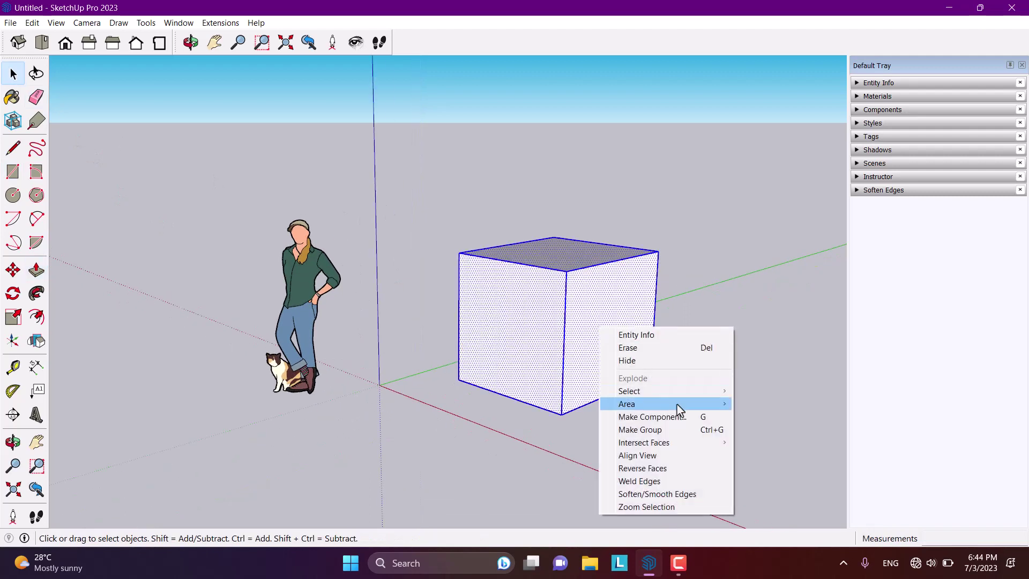
click(753, 301)
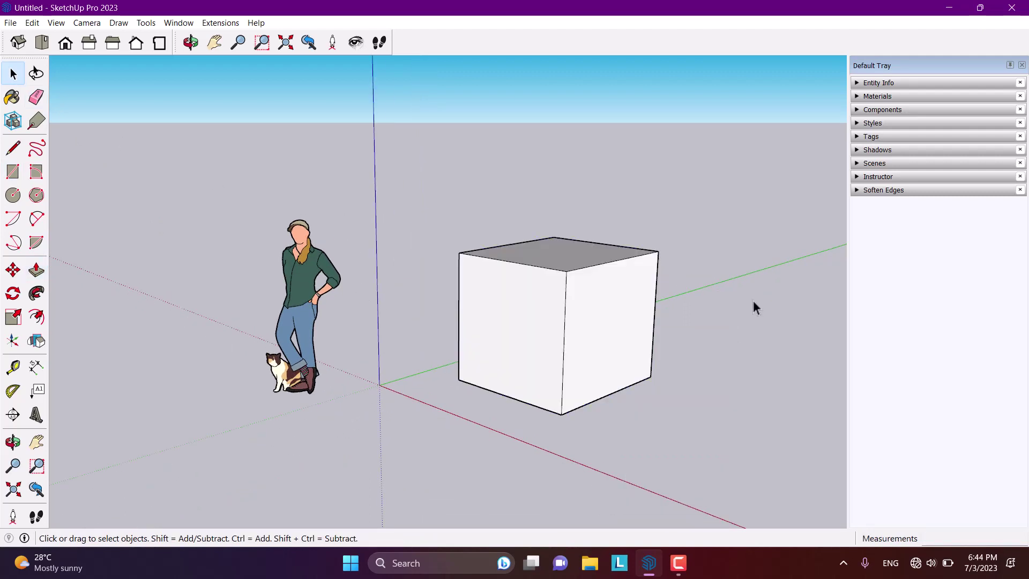
drag(391, 475, 378, 481)
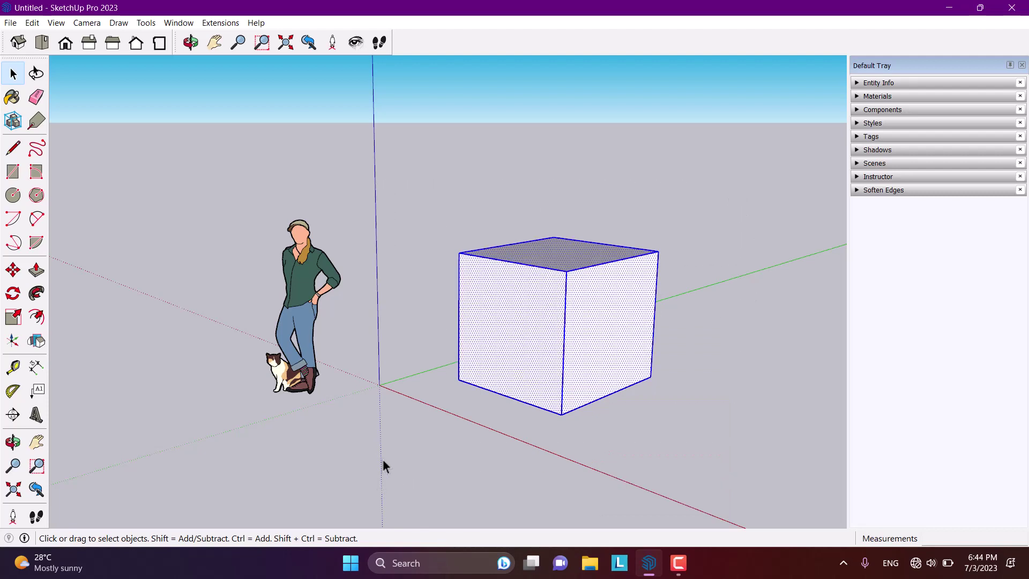
click(383, 459)
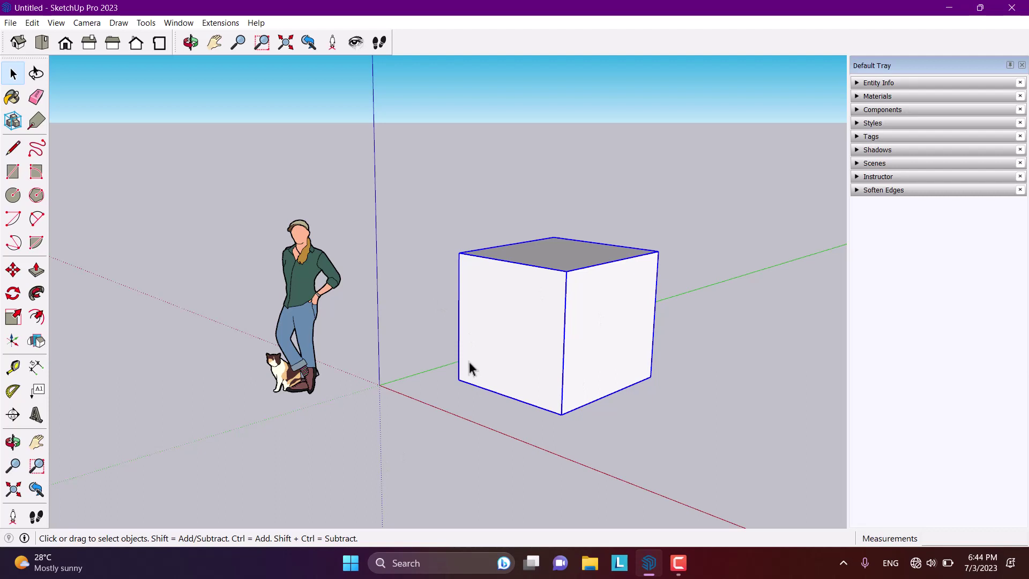
Step: Examine the default drawing templates and their units in the Template preferences
click(188, 23)
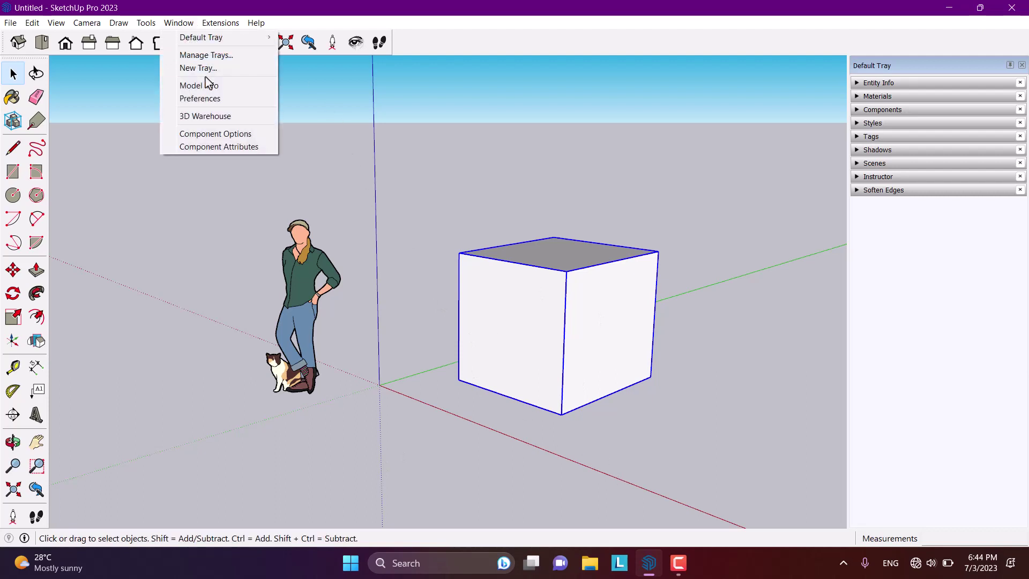
click(210, 97)
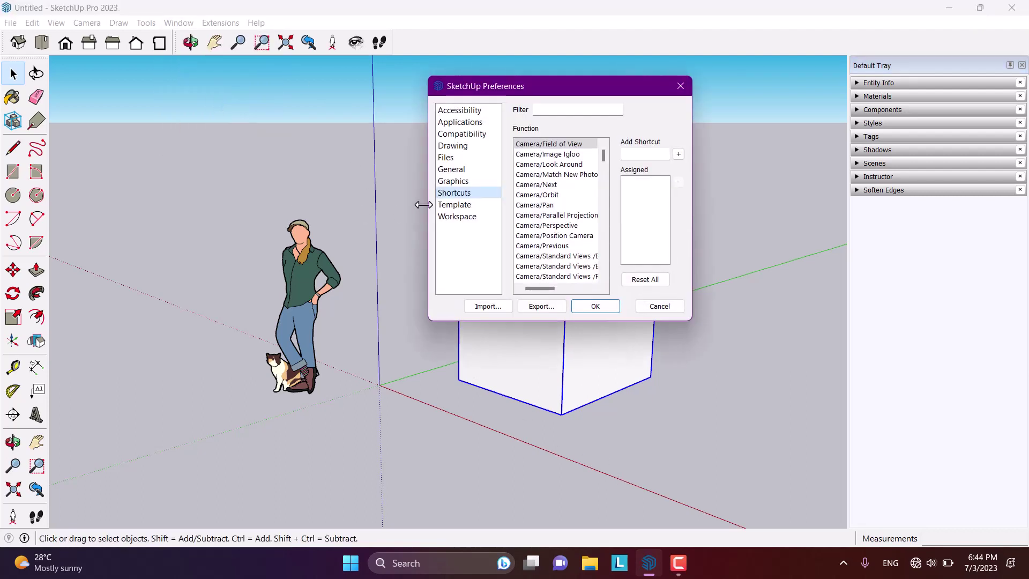
click(452, 206)
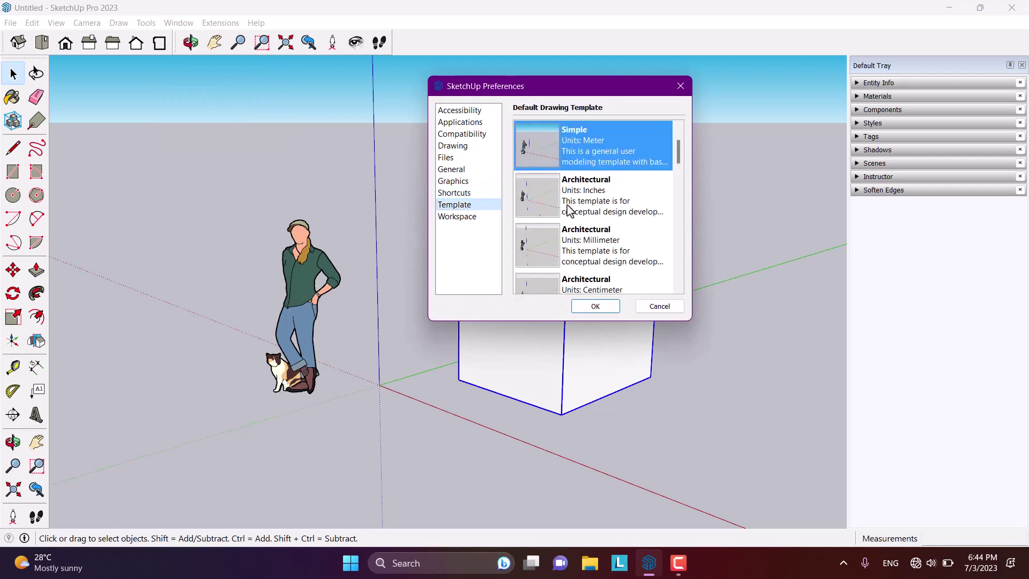
scroll(569, 210, down, 5)
scroll(584, 219, down, 3)
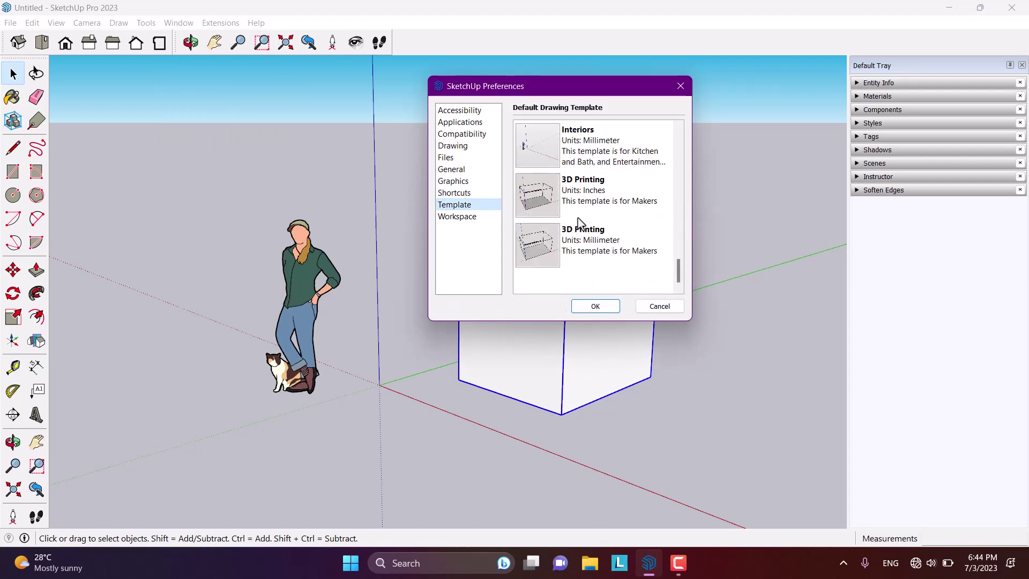
scroll(580, 221, up, 3)
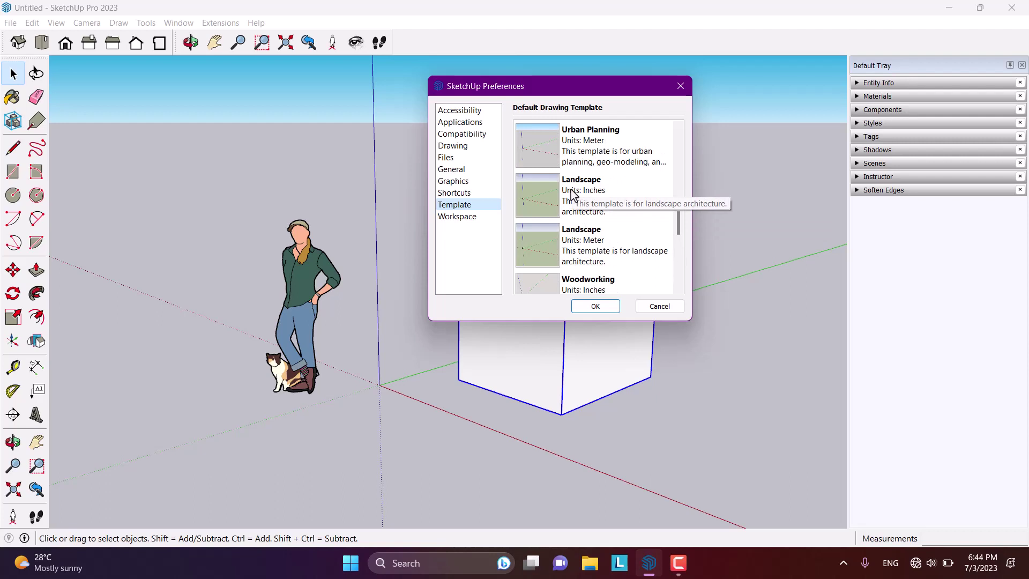
scroll(573, 194, up, 5)
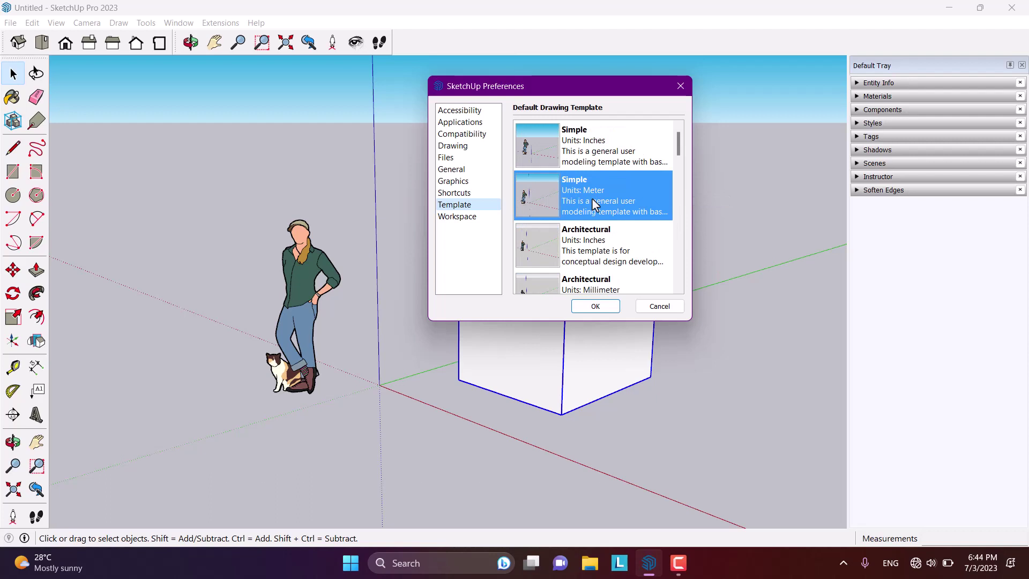
scroll(592, 198, down, 5)
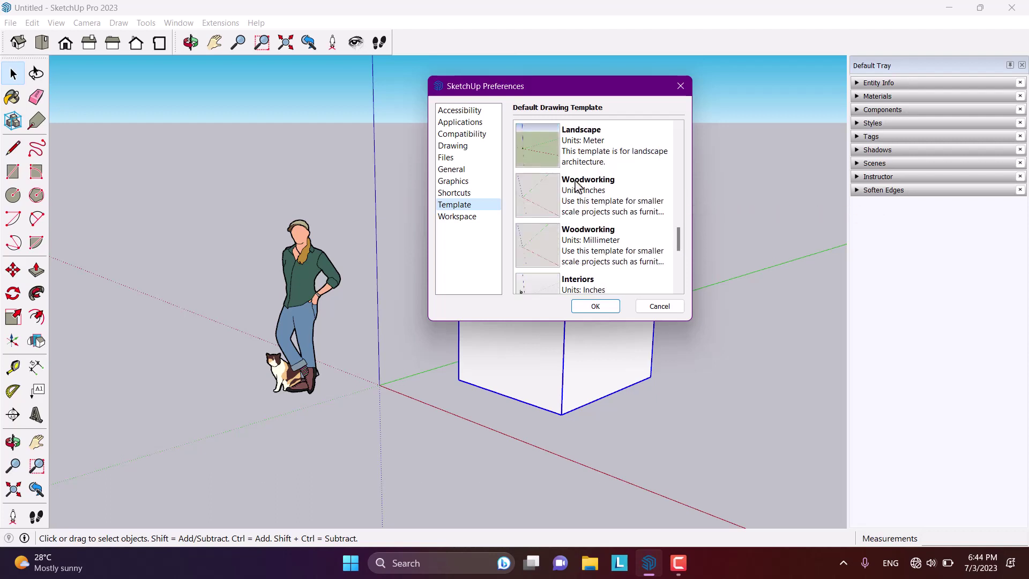
scroll(576, 185, down, 3)
scroll(579, 193, up, 10)
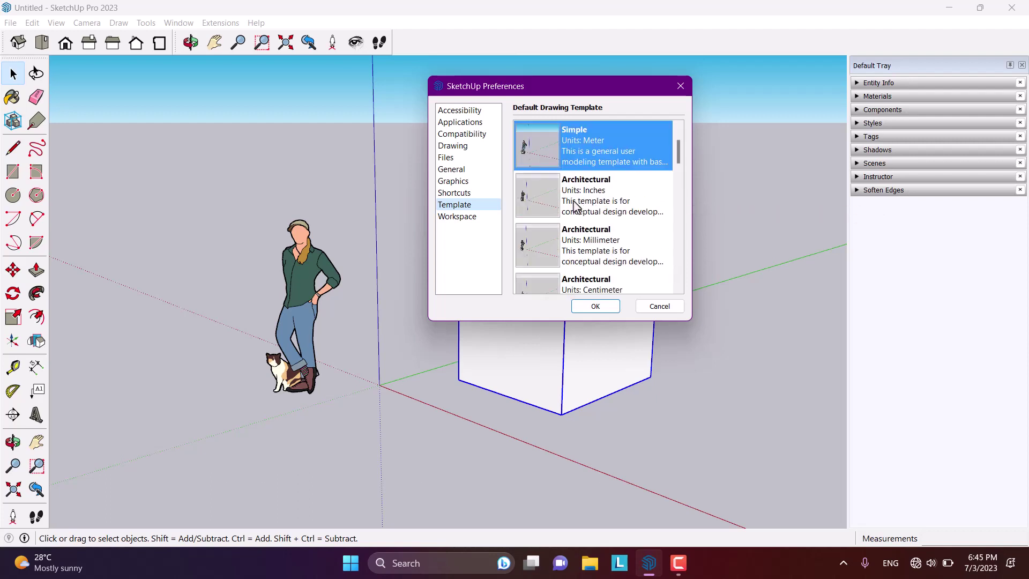
Step: Reset the workspace in the Workspace preferences, close the preferences and deselect the box
click(478, 218)
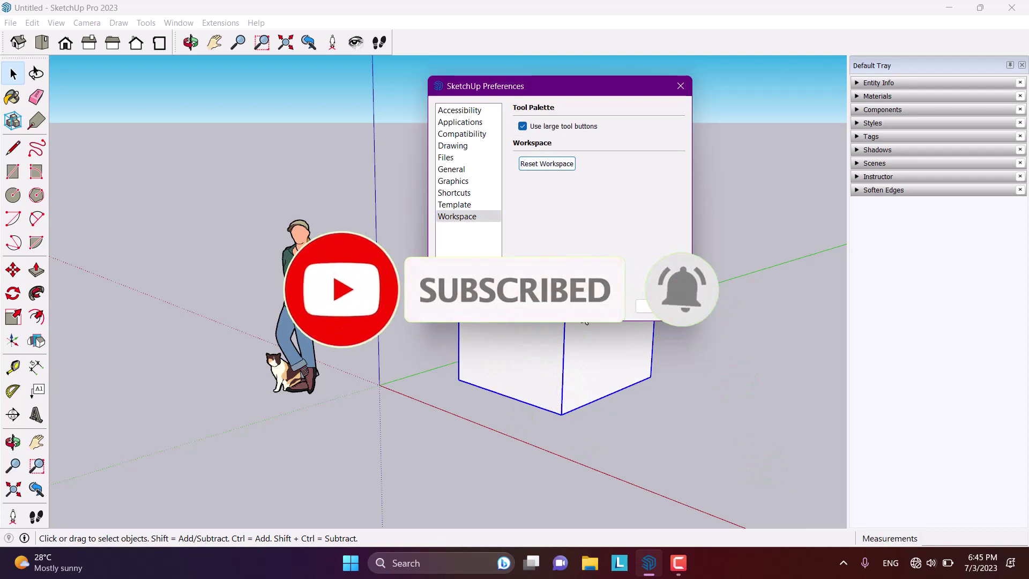
click(546, 164)
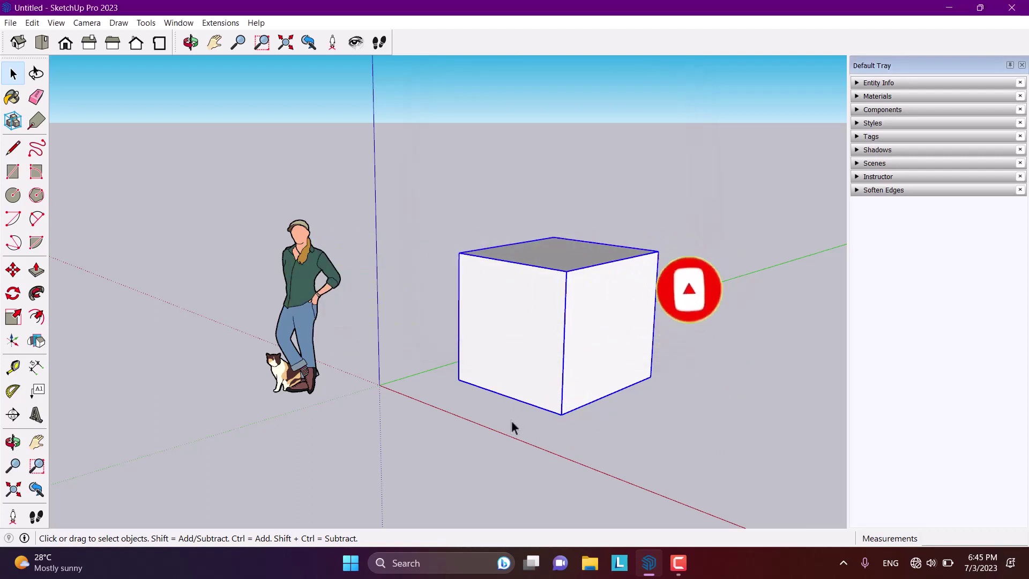
click(511, 420)
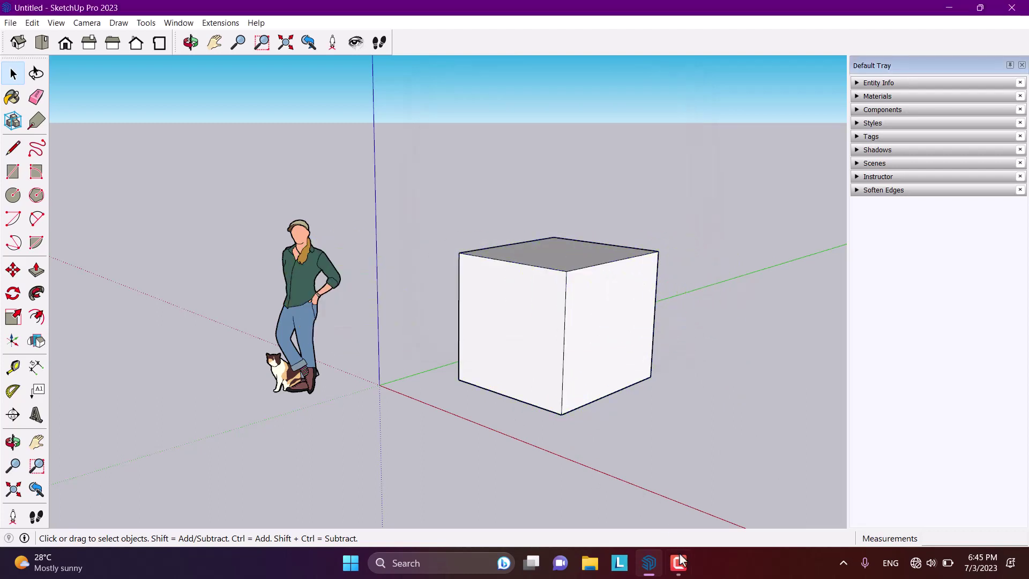
mouse_move(679, 563)
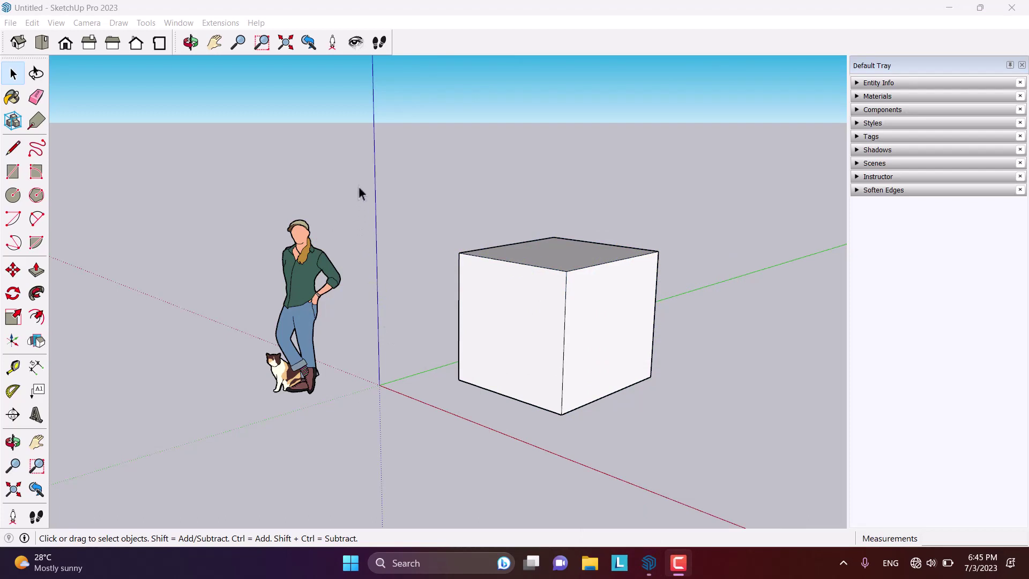